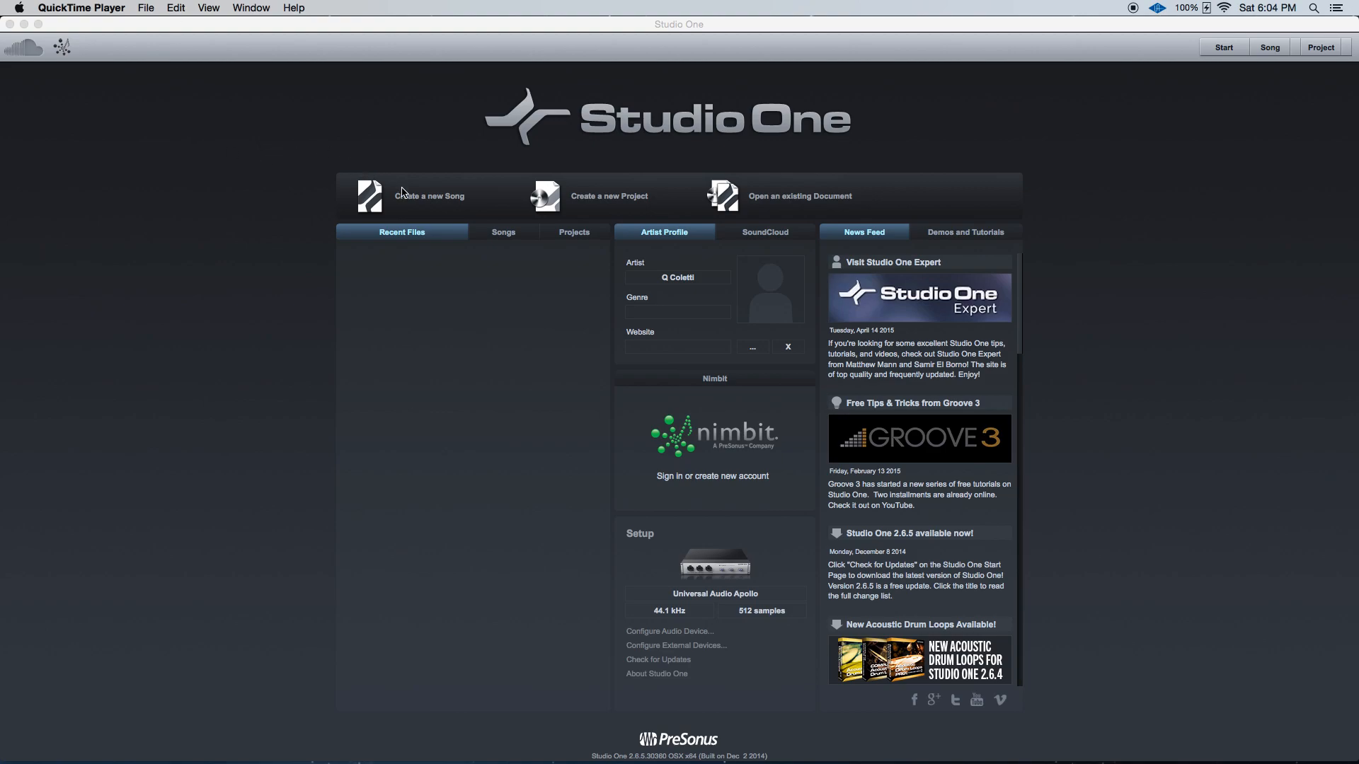
Step: Create a new song from the Empty Song template, keeping the 44.1 kHz sample rate and 128 BPM tempo
left_click(422, 145)
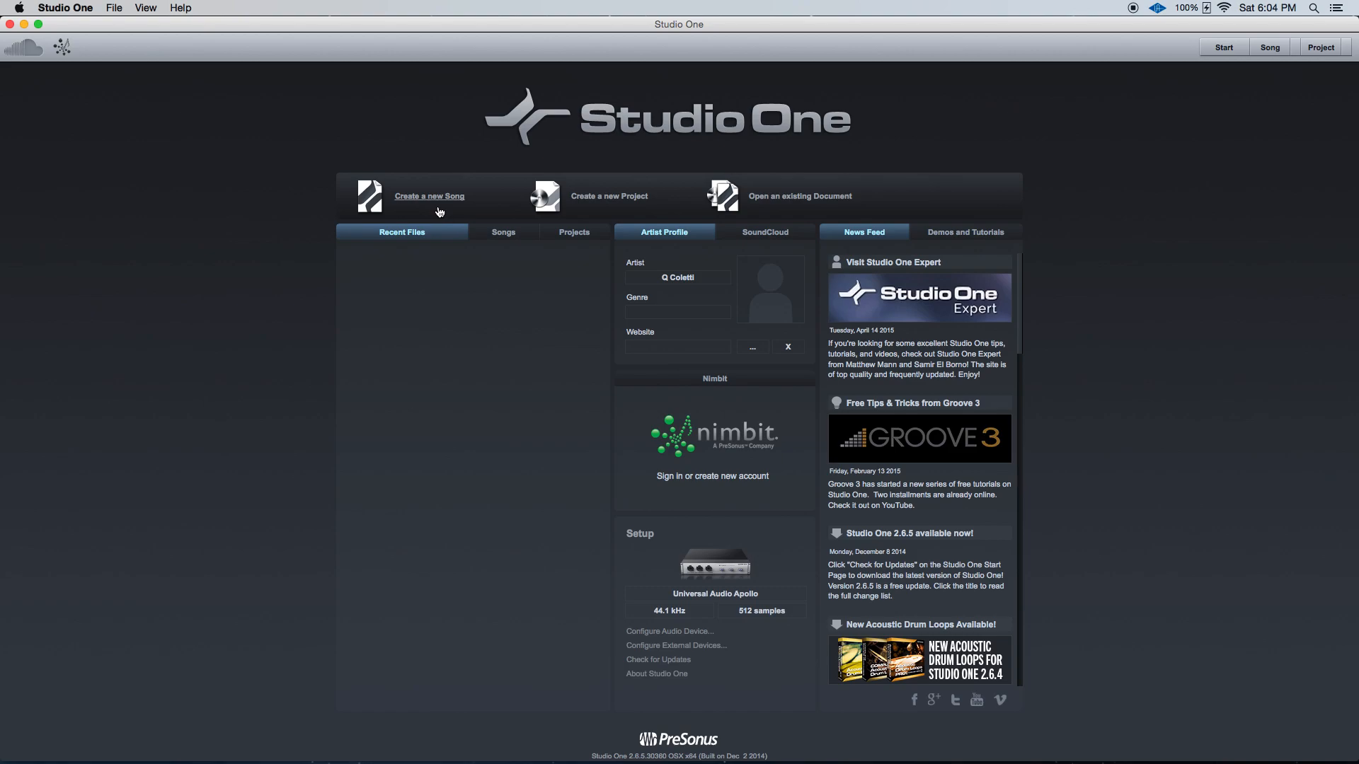
left_click(438, 208)
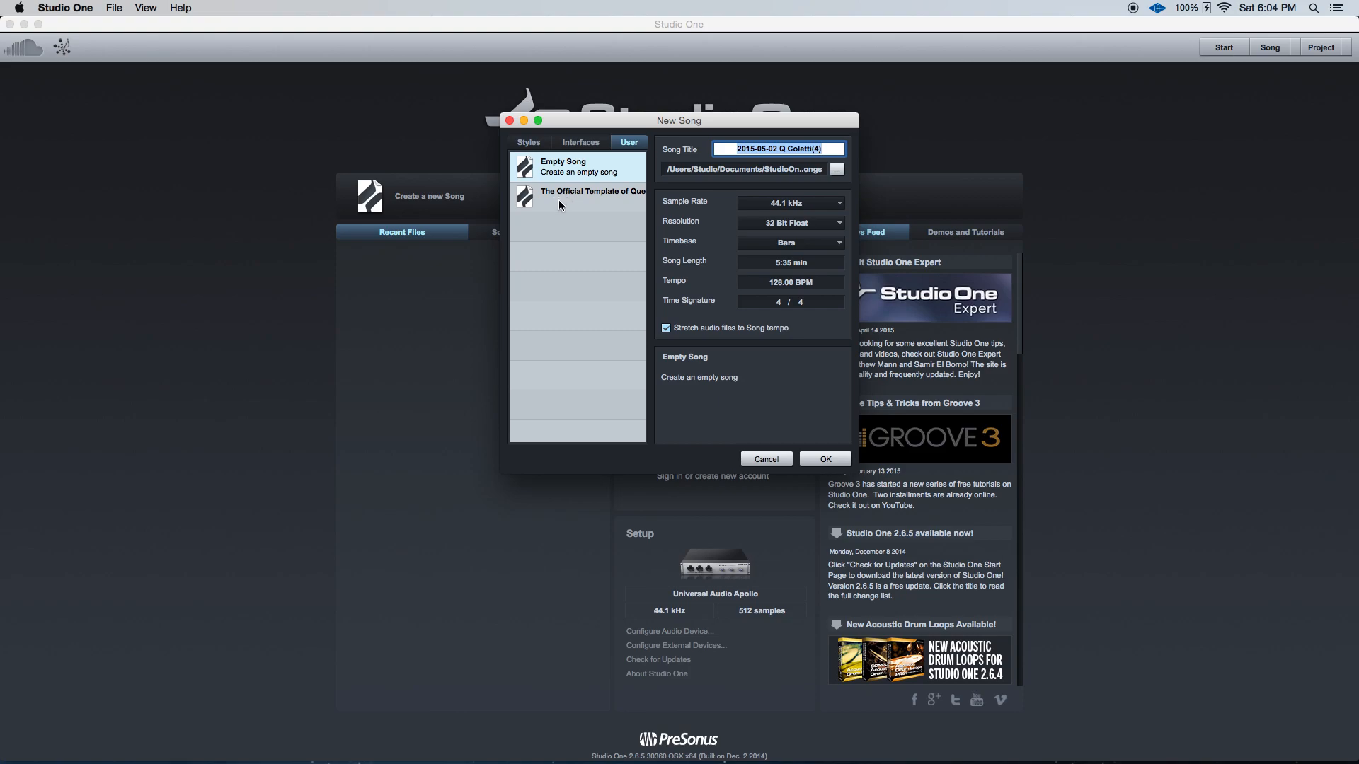
left_click(587, 189)
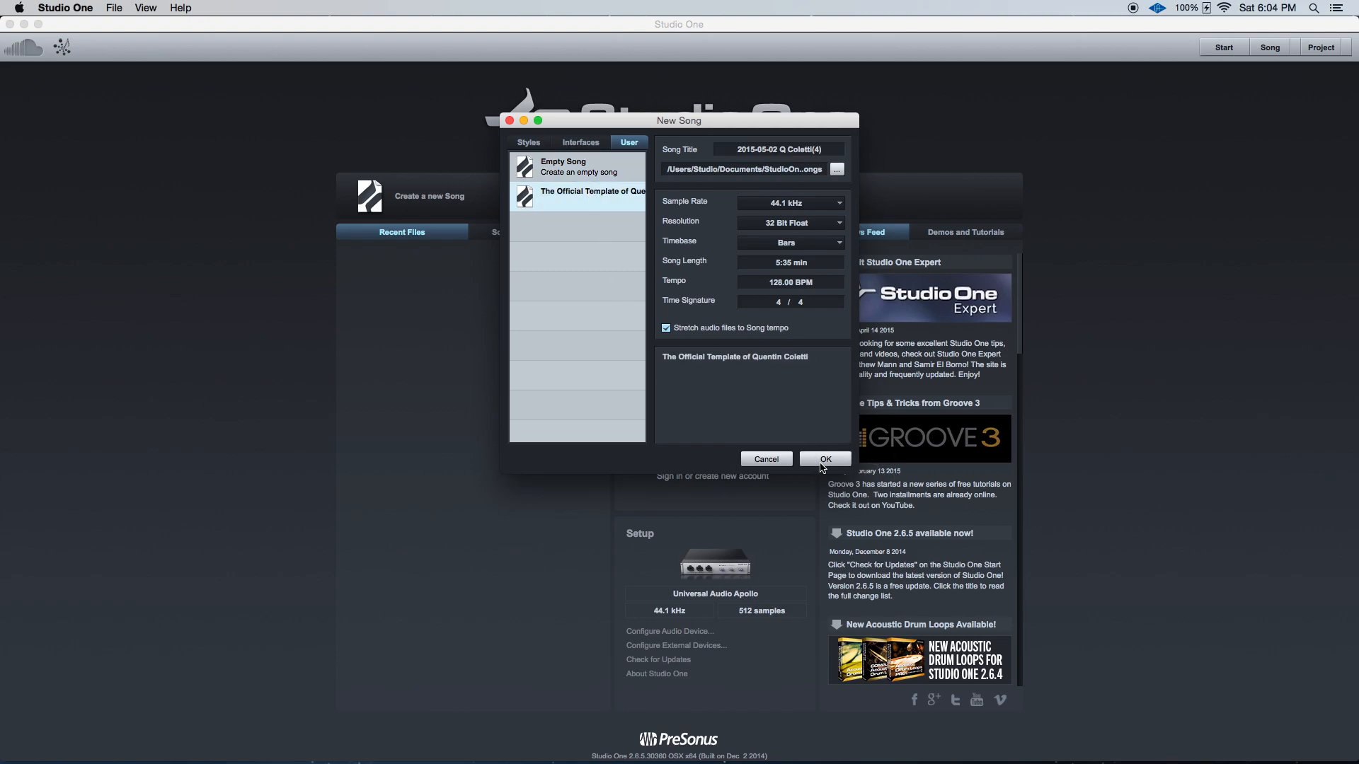
left_click(598, 174)
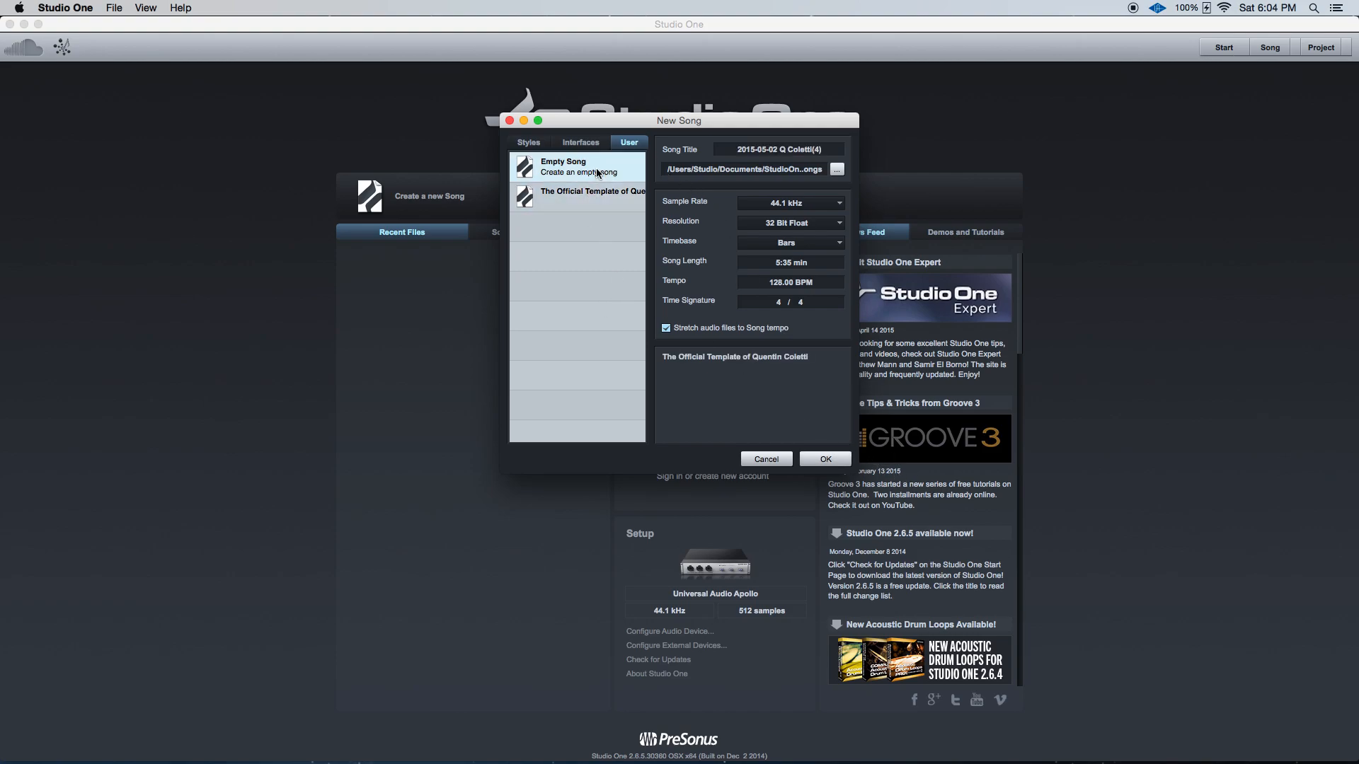
left_click(825, 459)
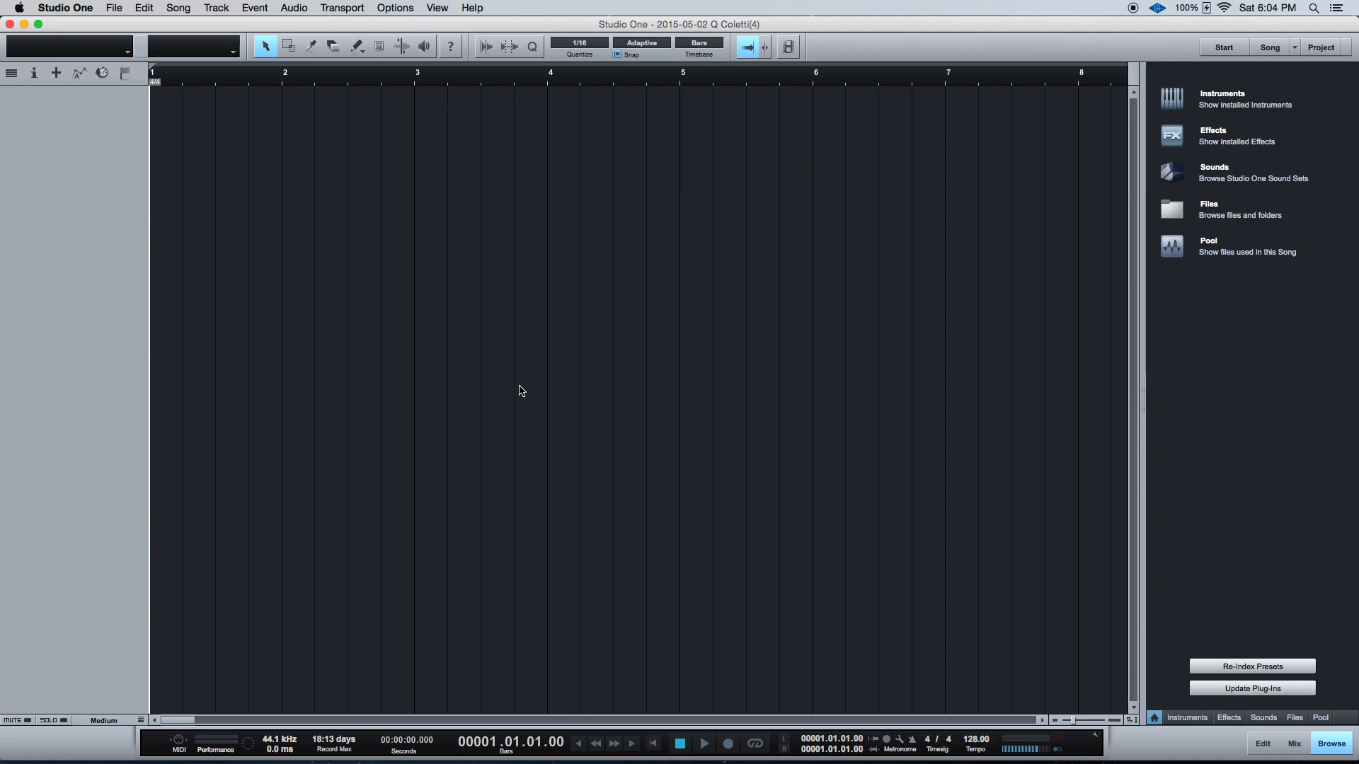
Step: Look through the browser's instruments, effects and files, and expand the Kicks folder inside Drum Kits
key("F6")
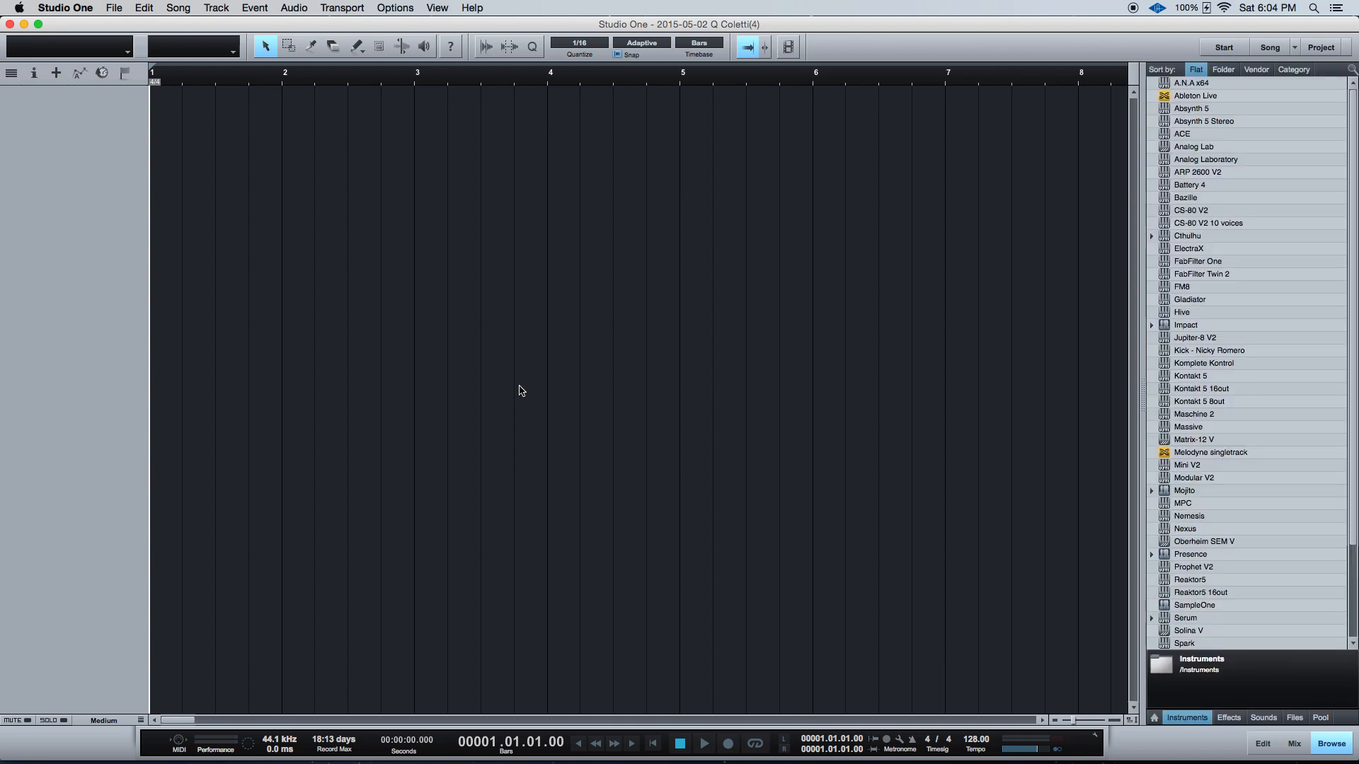
key("F7")
key("F9")
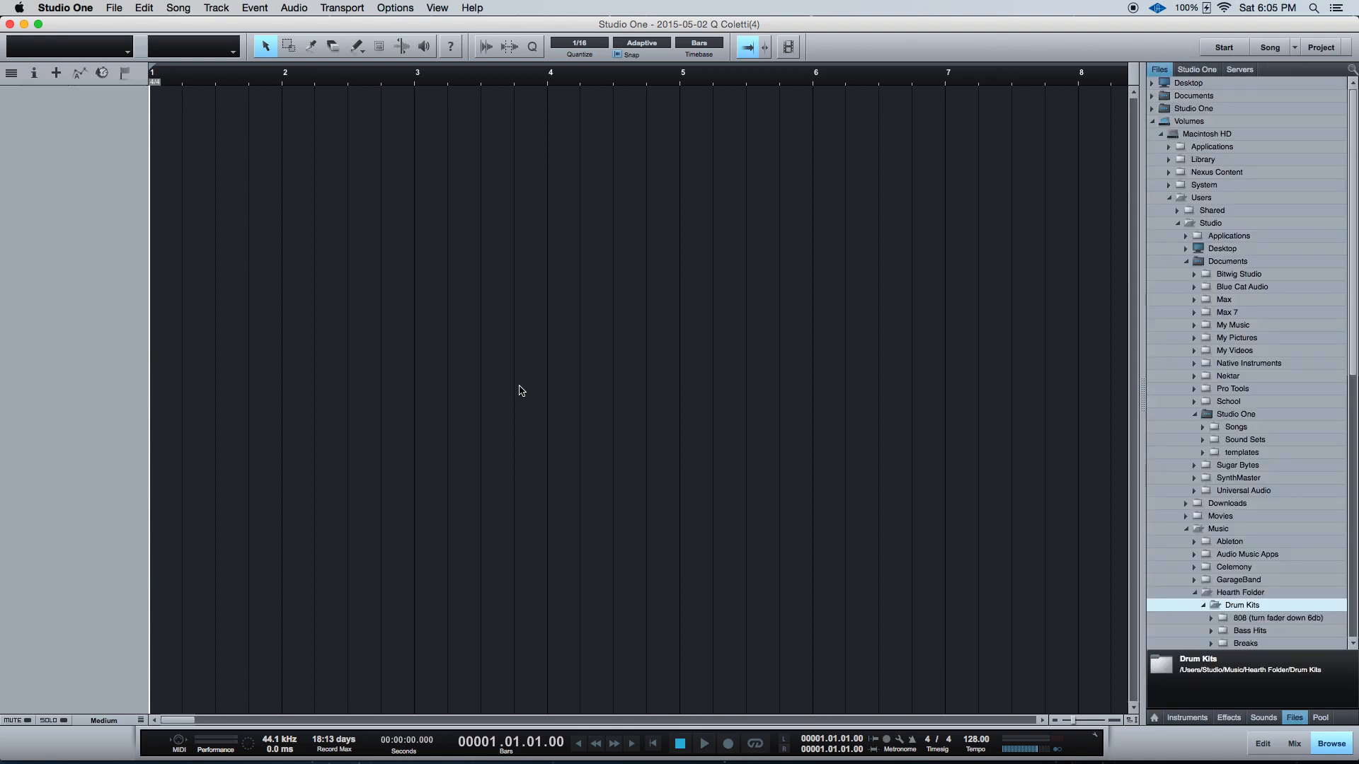
key("F6")
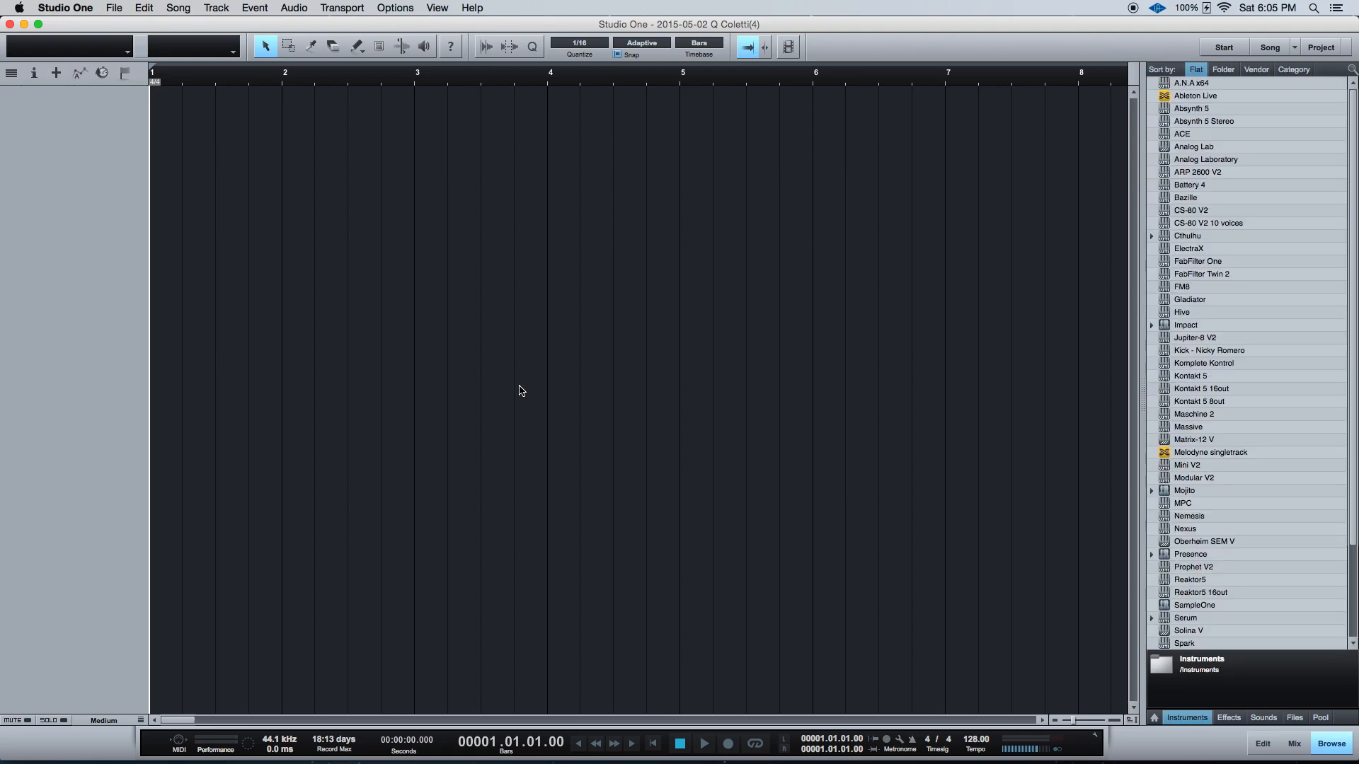
key("F7")
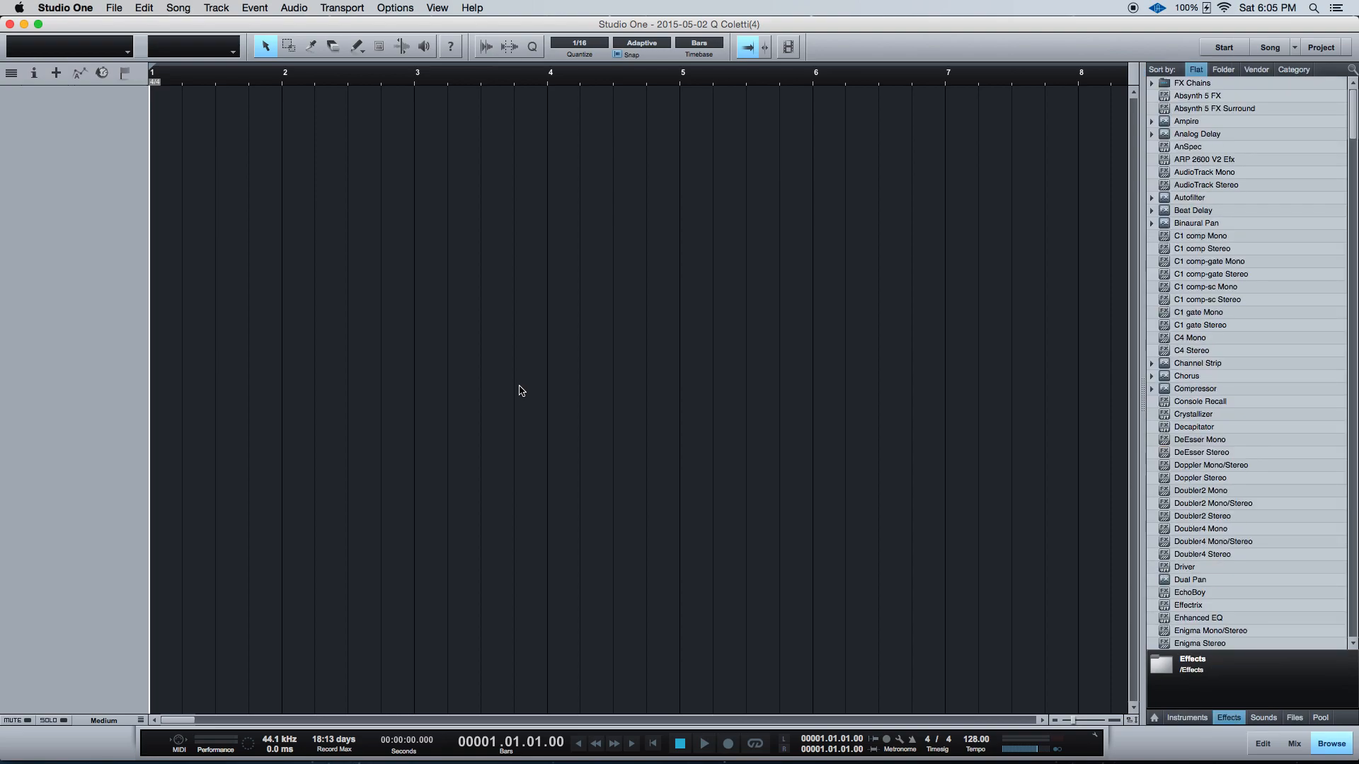
key("F9")
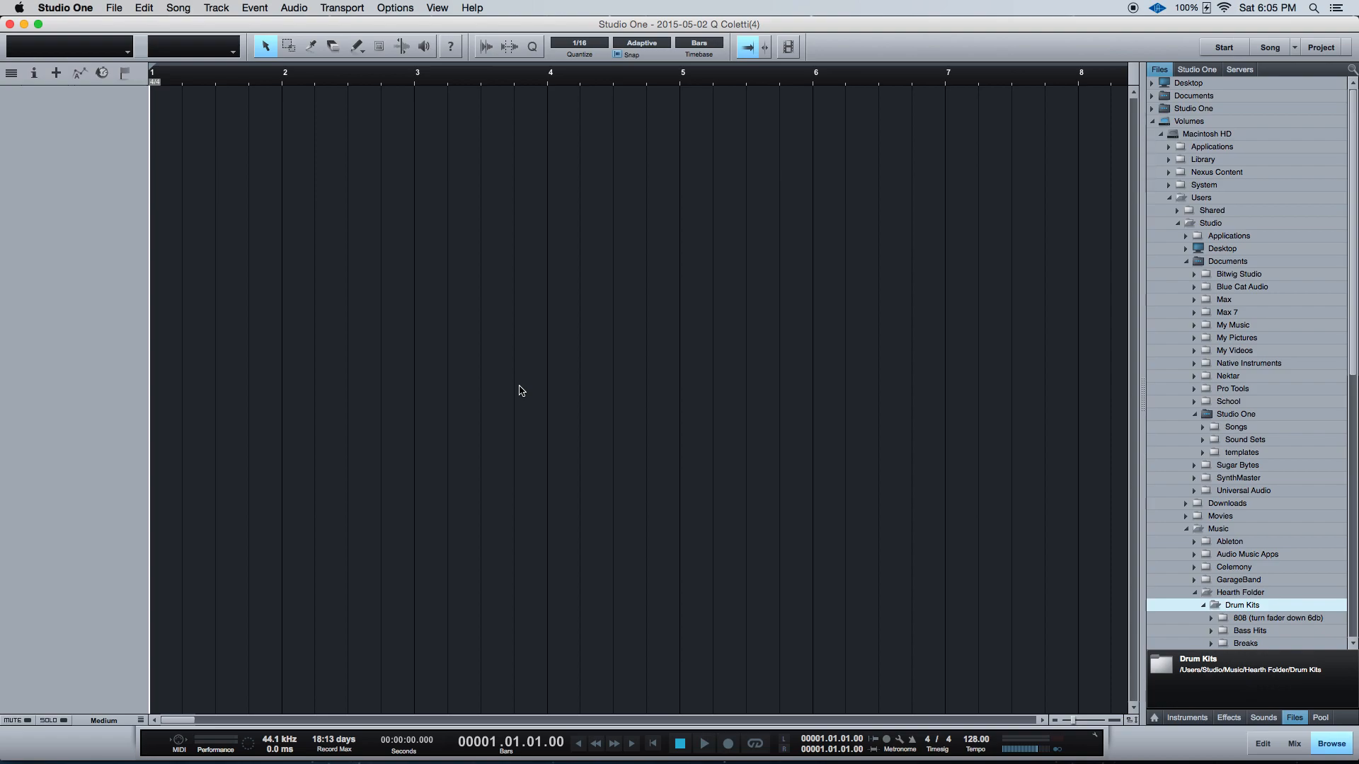
key("F7")
key("F9")
key("F7")
key("F9")
key("F7")
key("F9")
key("F7")
key("F9")
scroll(1258, 516, "down", 8)
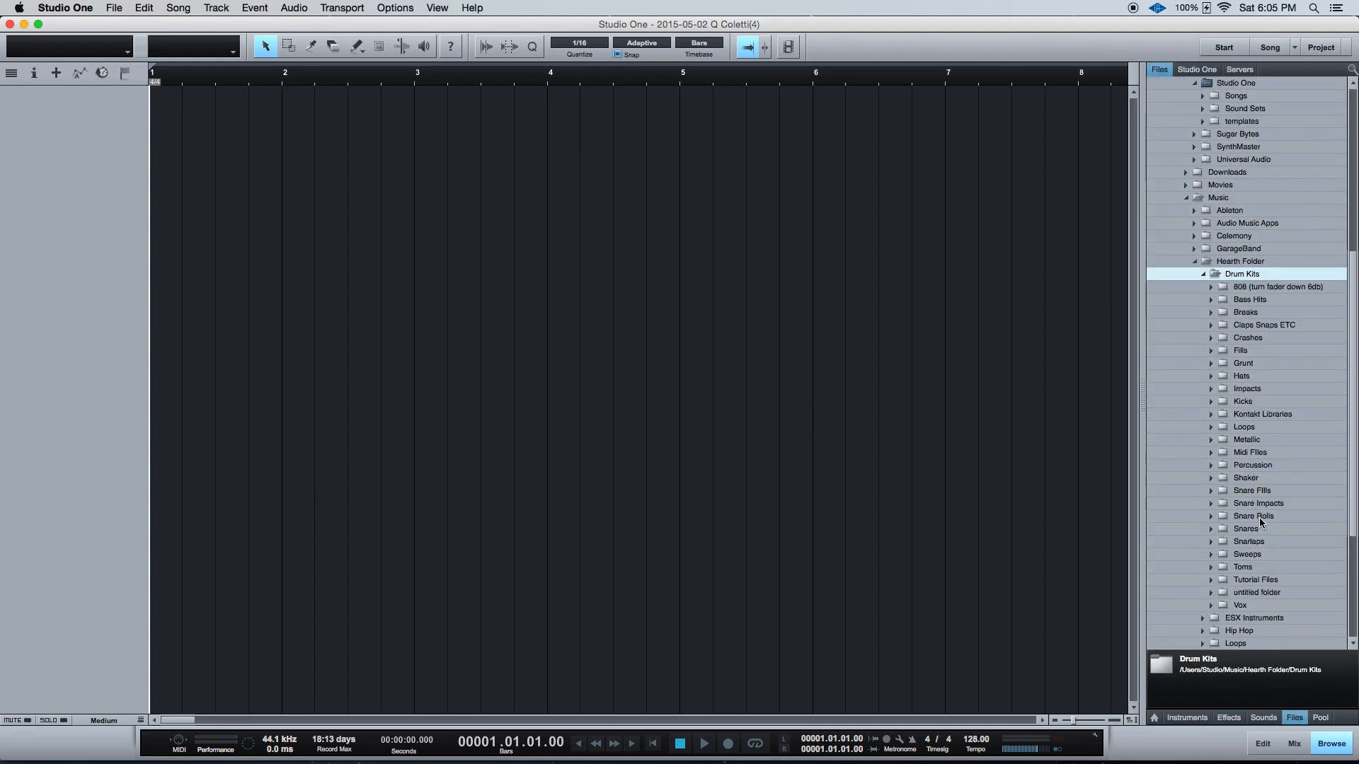
left_click(1211, 401)
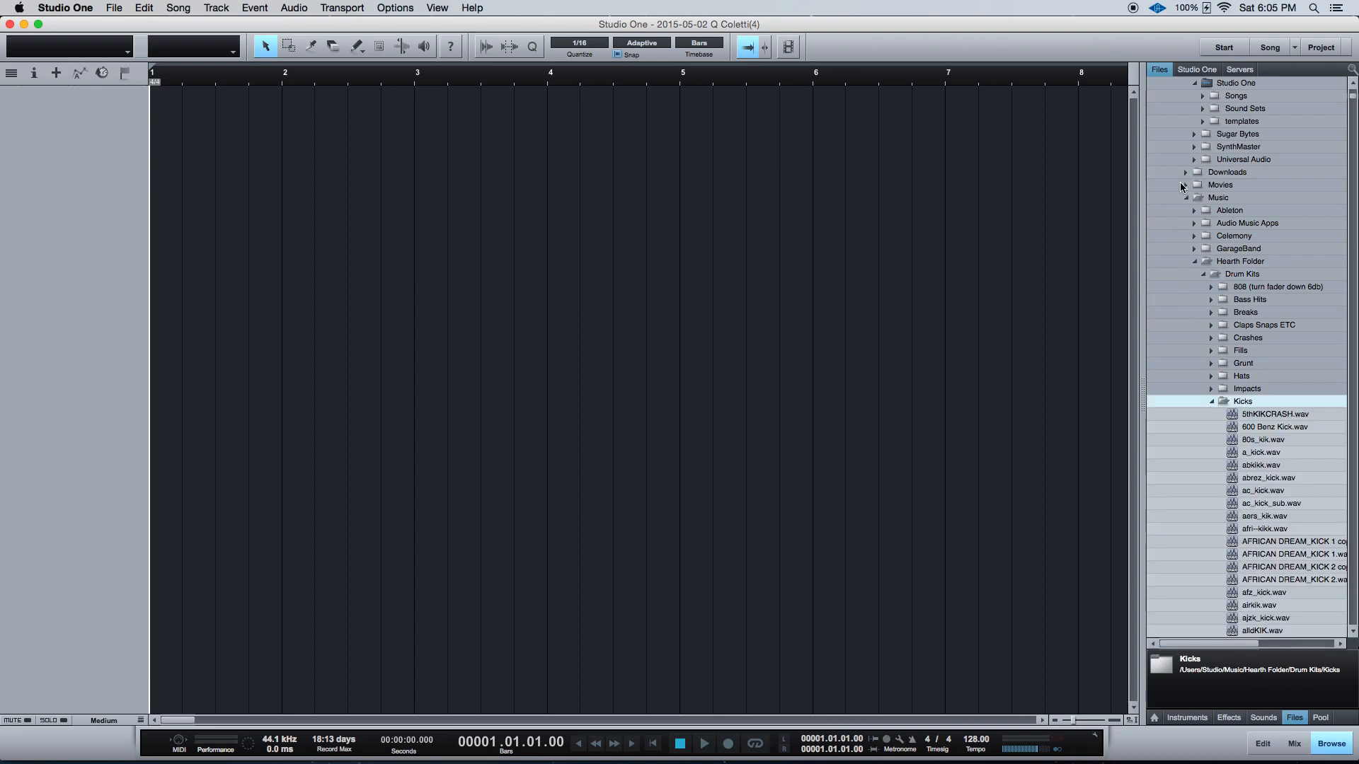
Step: Search the instruments for "nexus", add Nexus as an instrument track and load its PN Ballad Grand Piano preset
key("F6")
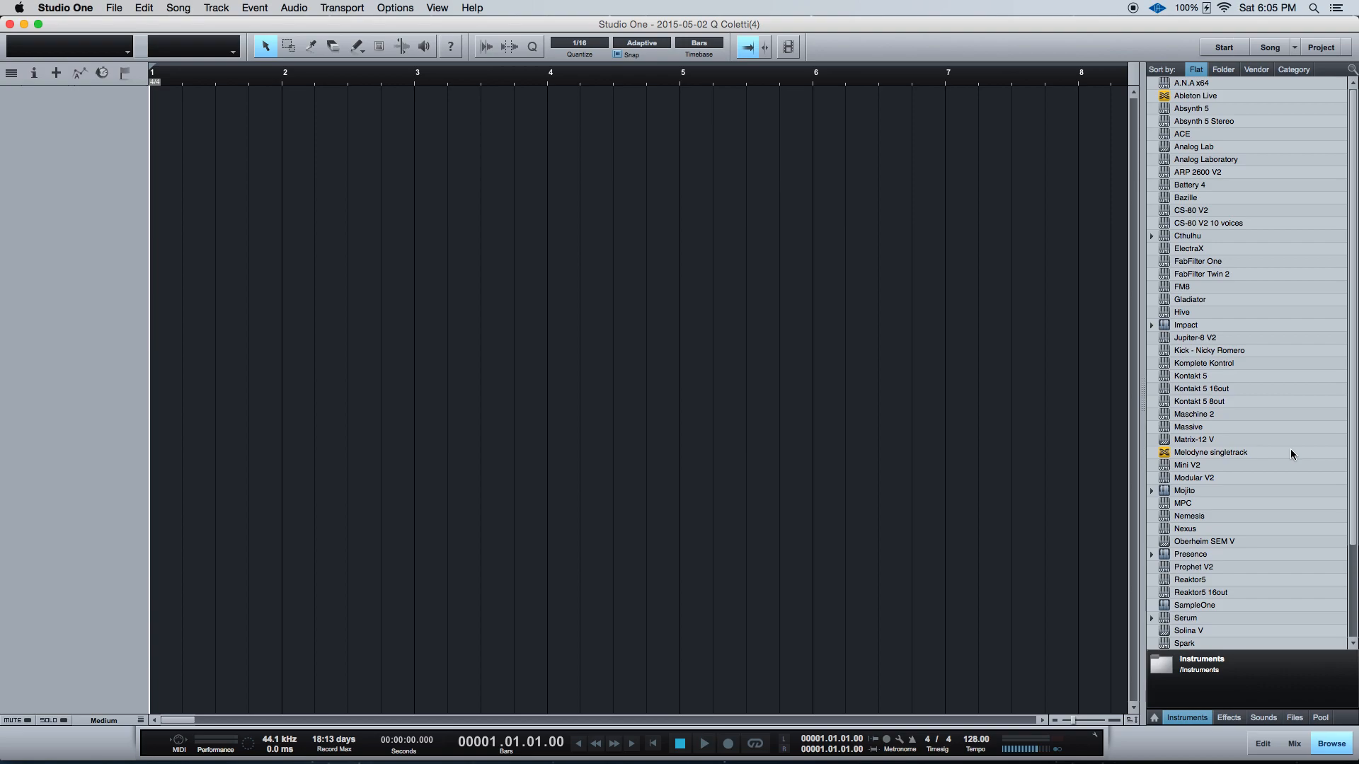
key("super+f")
type("nexus")
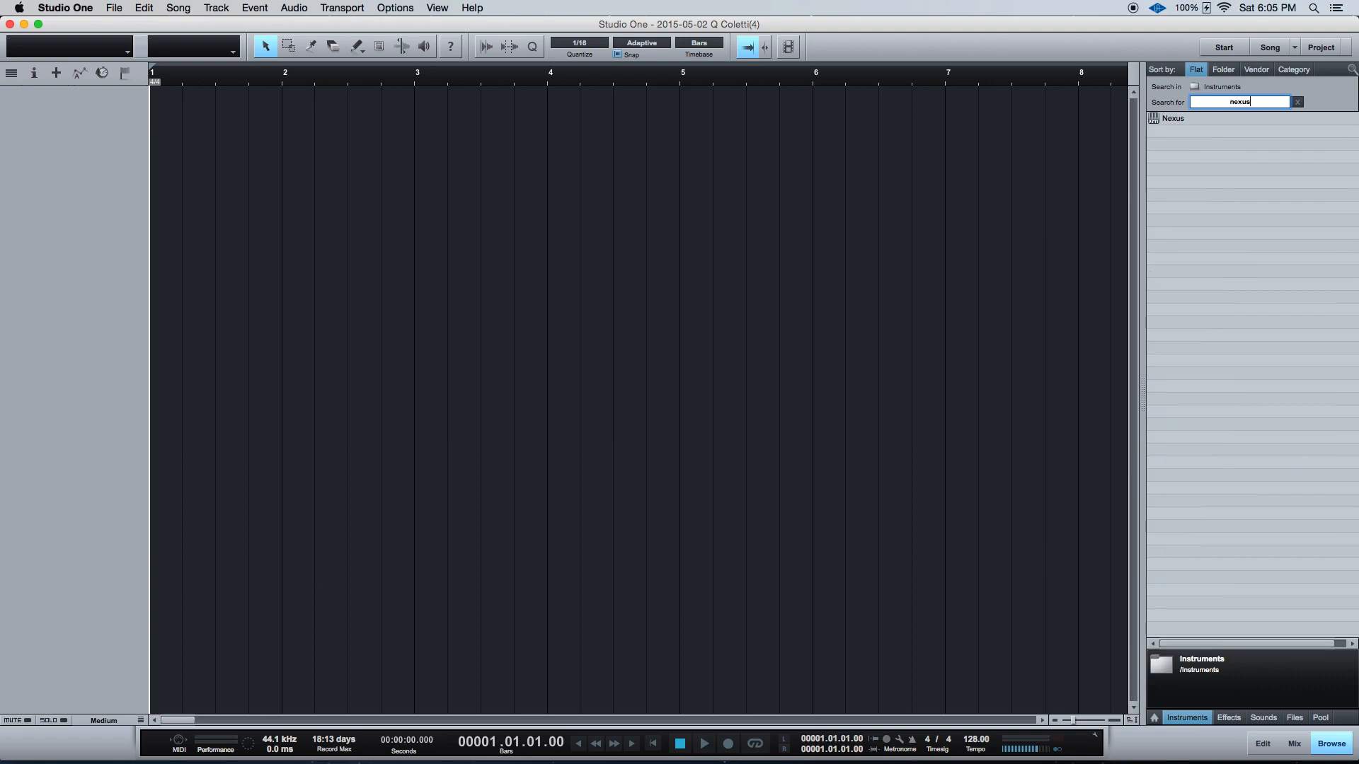
left_click_drag(1188, 116, 43, 113)
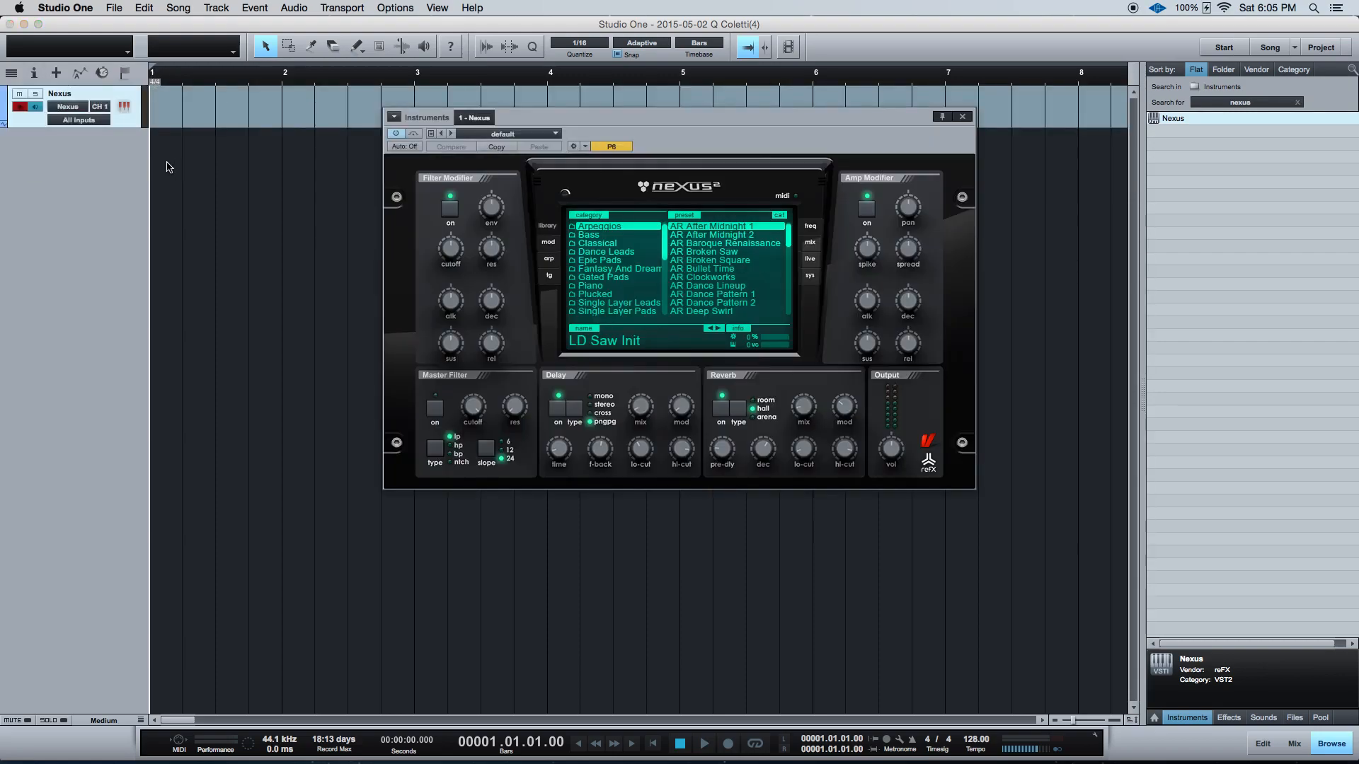
left_click(593, 286)
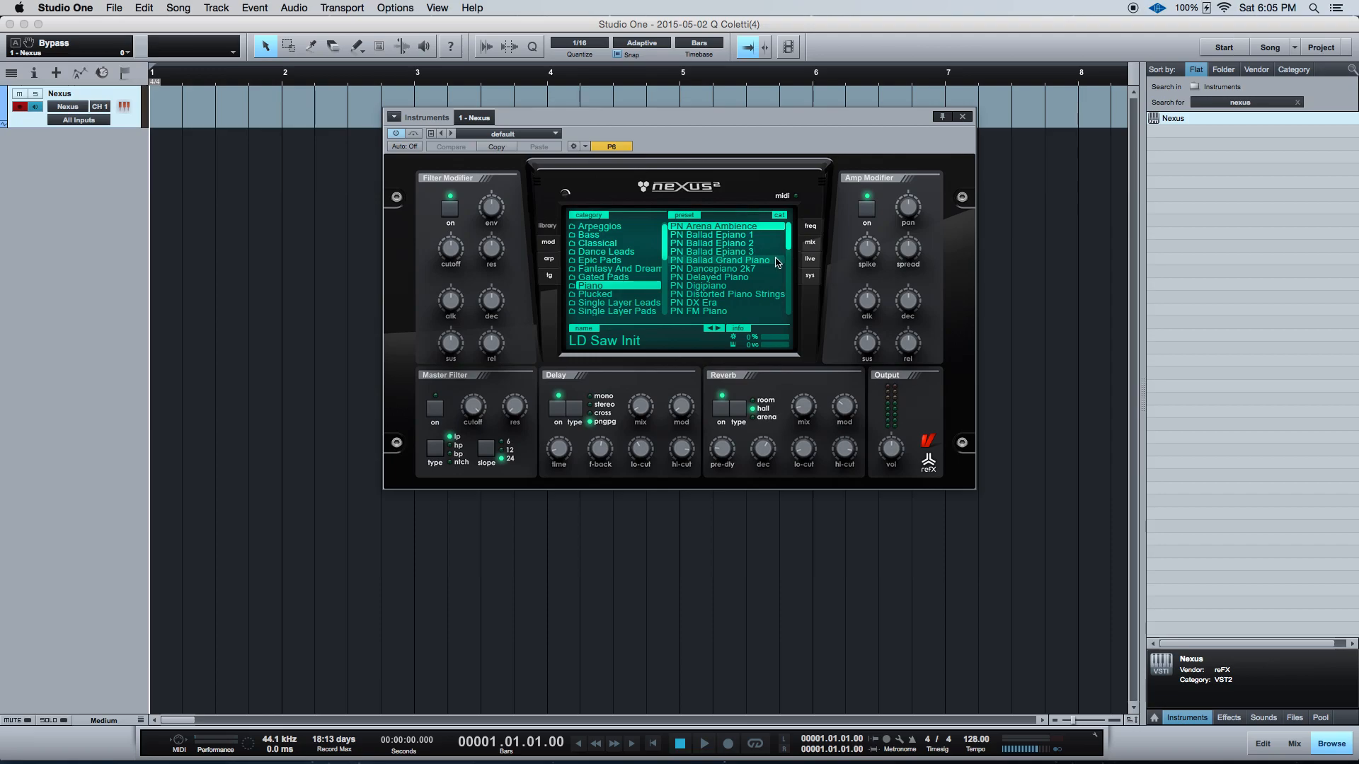
left_click(777, 263)
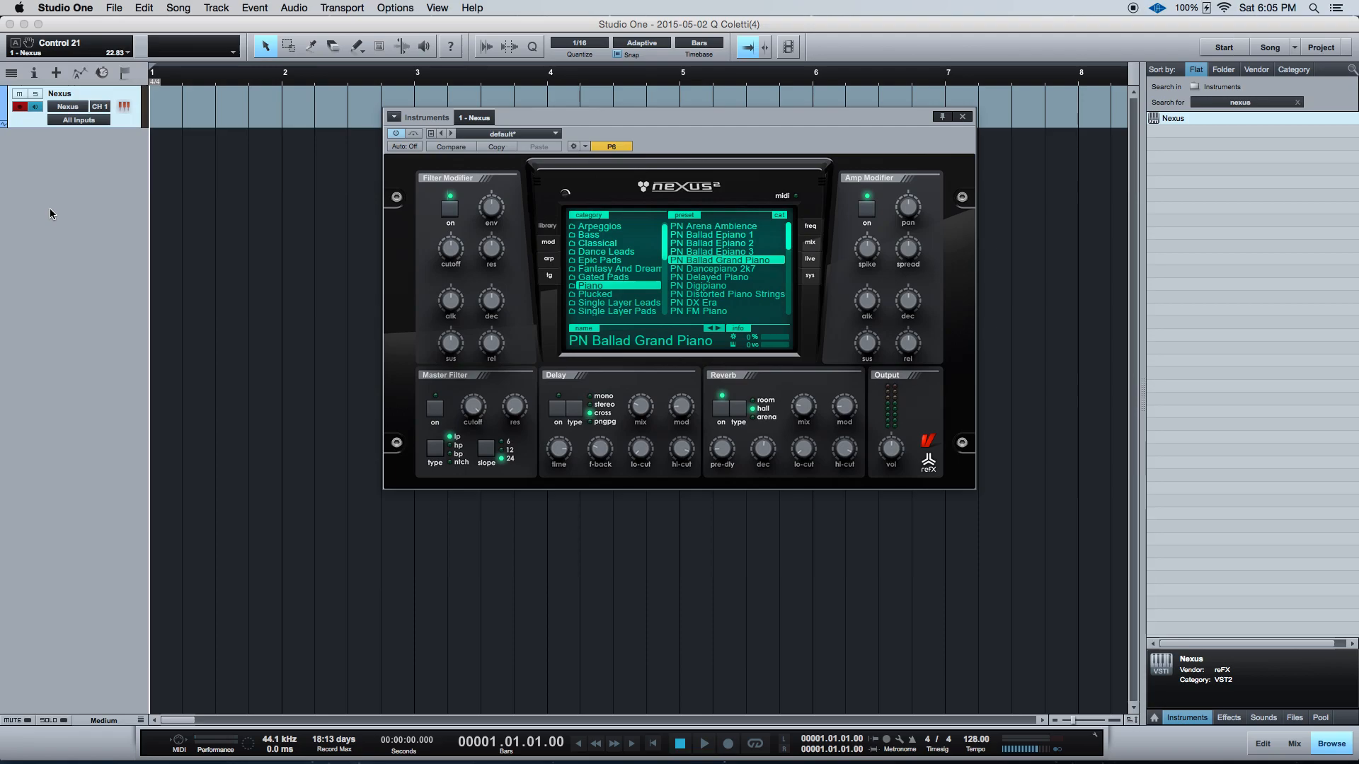
Step: Show and hide the Nexus instrument editor several times
key("F11")
key("F11")
key("F11")
key("F11")
key("F11")
key("F11")
Step: Check the Console keyboard shortcuts for showing the channel and instrument editors, cancel the options, and try toggling the channel editor
key("super+comma")
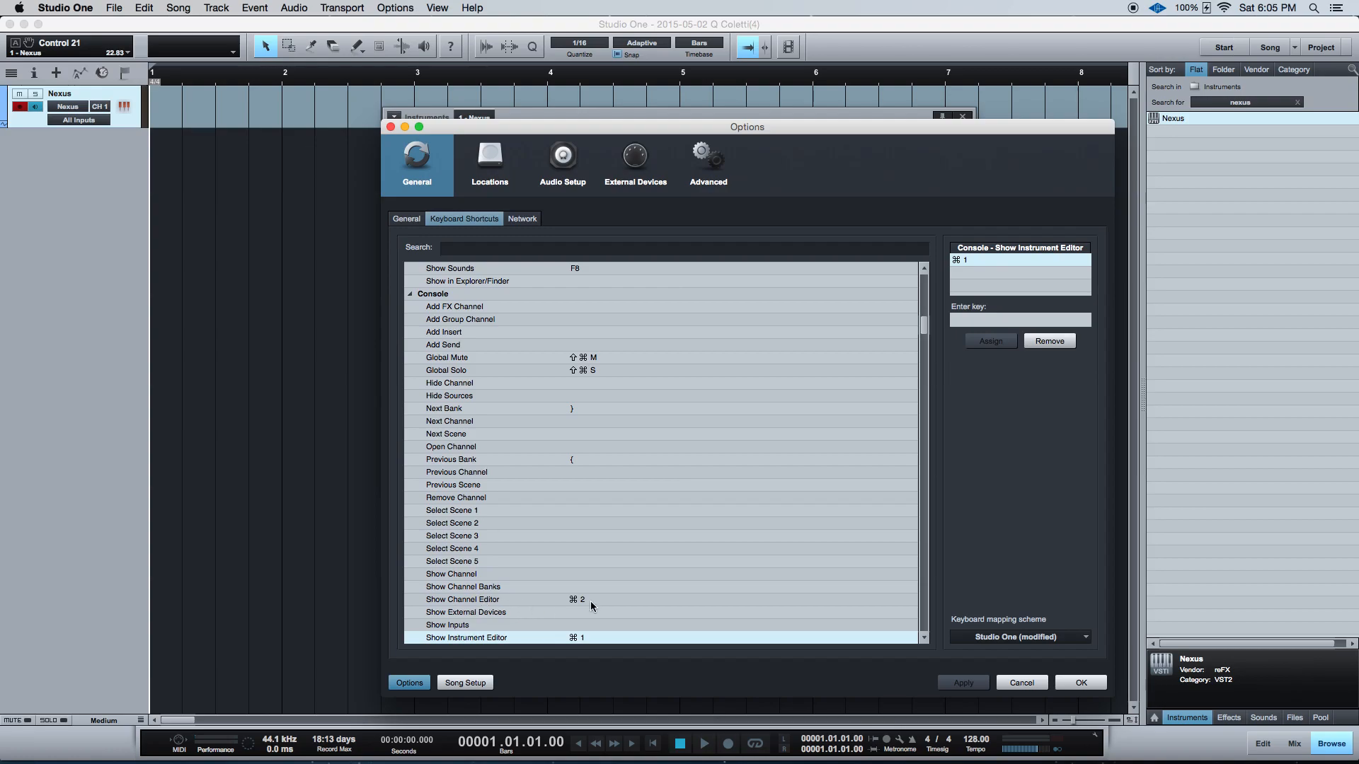
left_click(1035, 684)
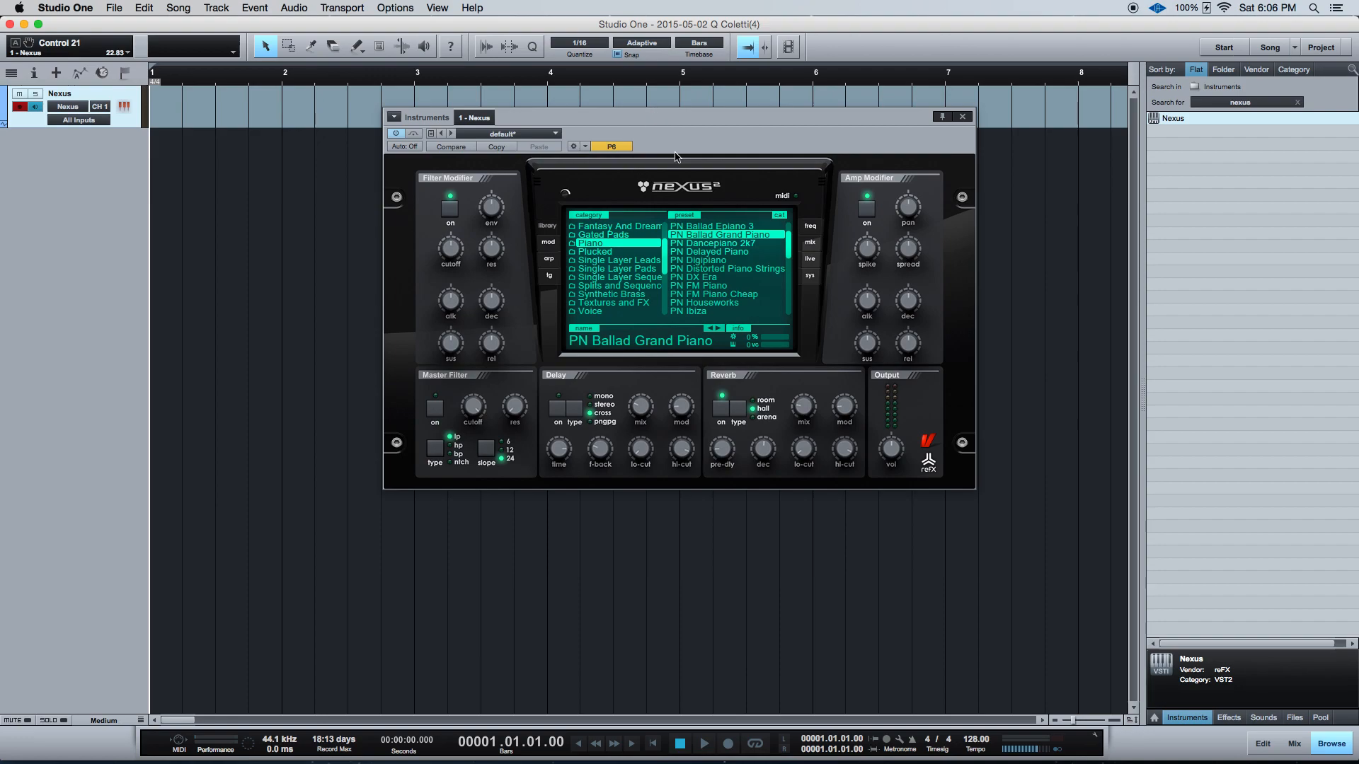
key("super+2")
key("super+2")
key("super+2")
key("super+2")
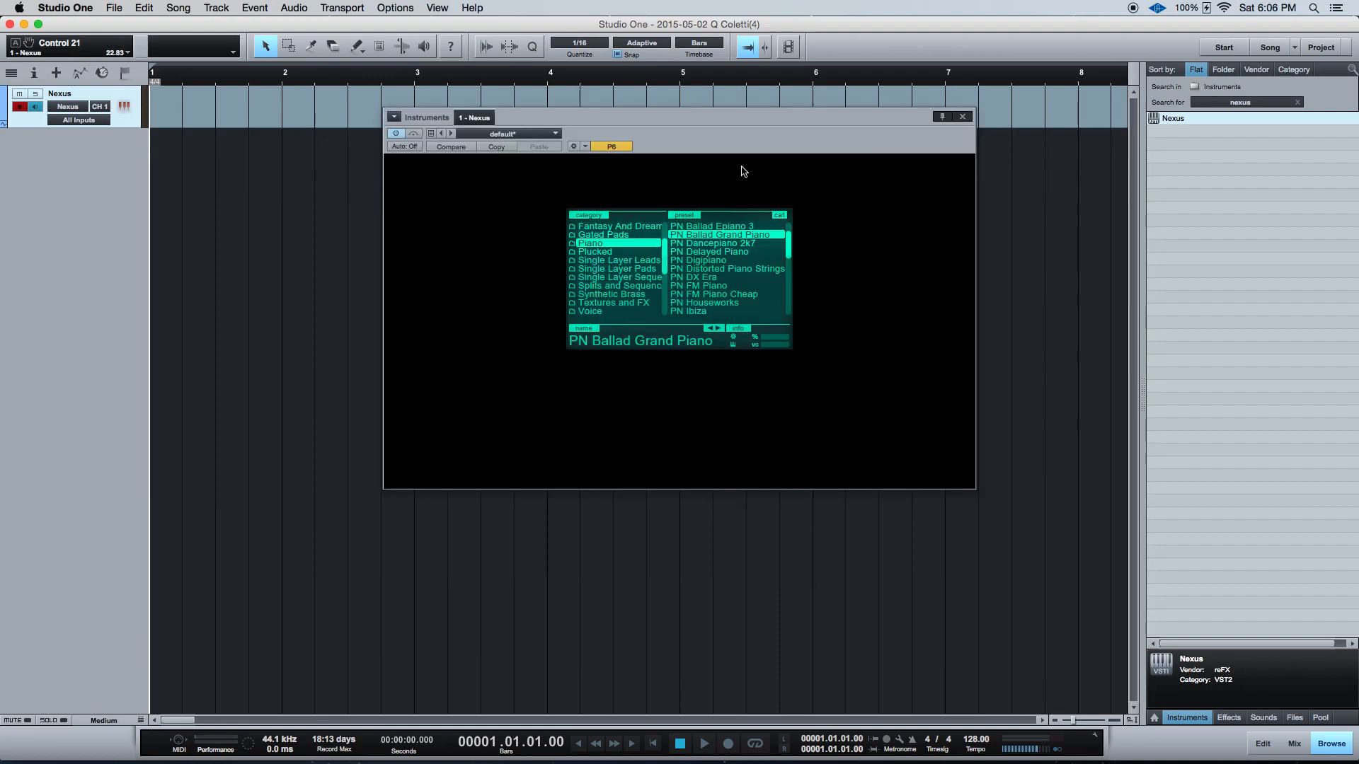
key("super+2")
key("super+2")
key("super+2")
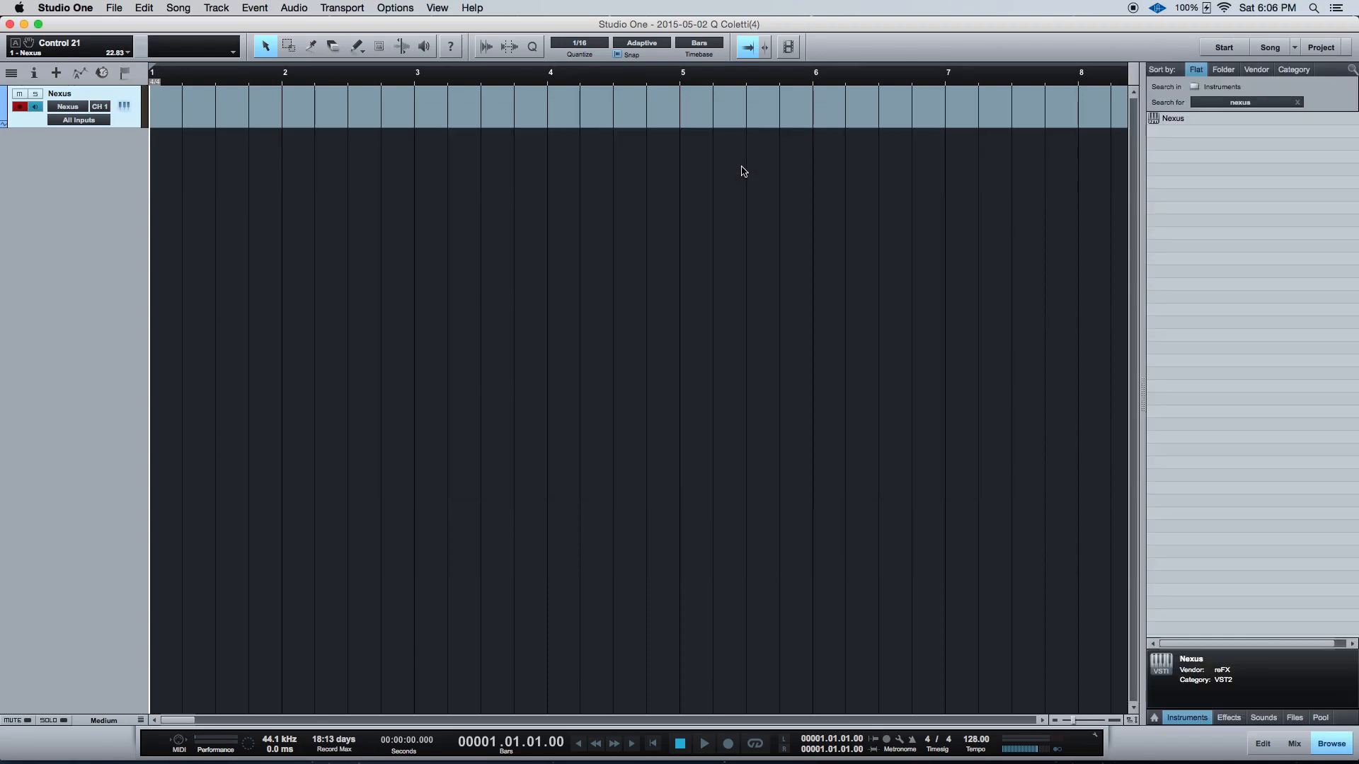
Step: Search the instruments for "hive" and add Hive as a new instrument track below Nexus
key("super+f")
type("hive")
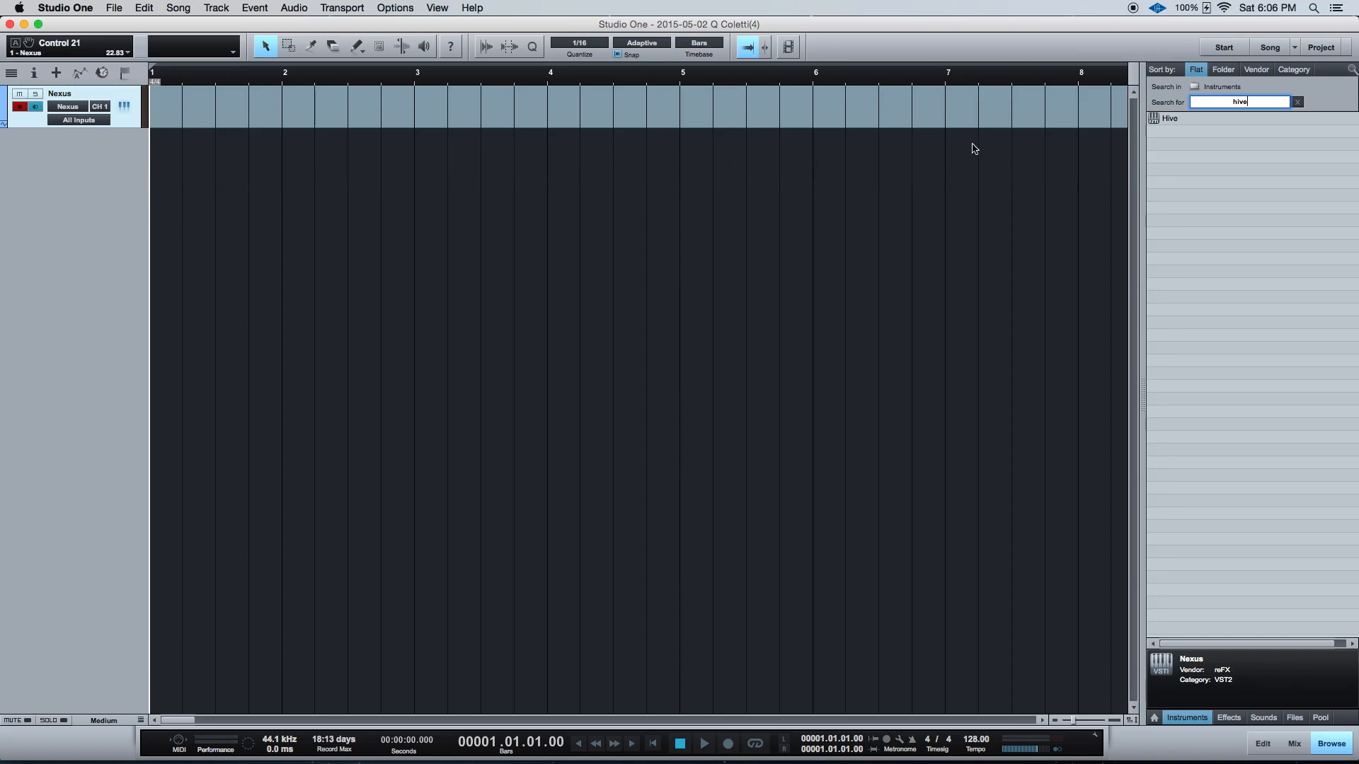
left_click_drag(1180, 121, 117, 183)
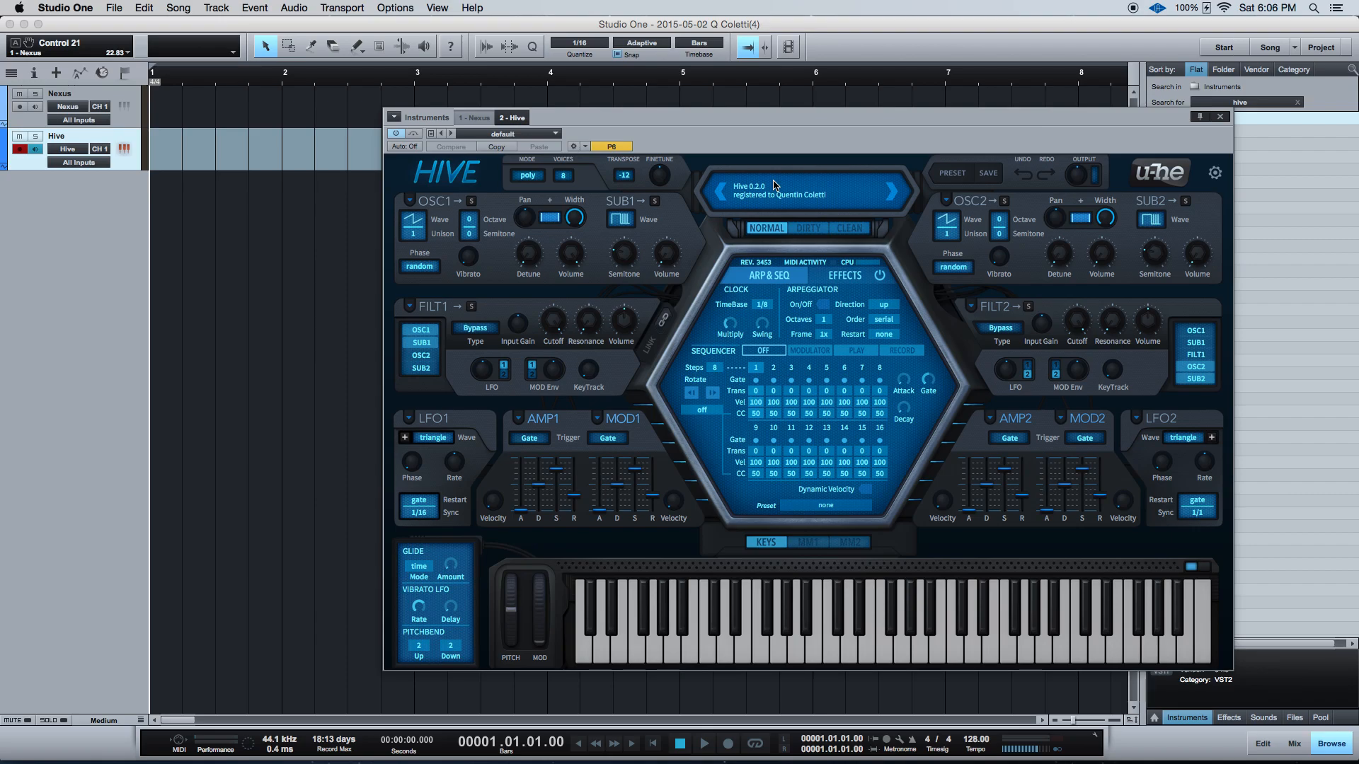
Step: Switch the shared instrument window to Nexus, turn on its master filter and set the cutoff to 106
left_click(156, 160)
key("F11")
key("F11")
left_click(458, 124)
left_click(458, 124)
left_click(458, 124)
left_click(457, 124)
left_click(458, 124)
left_click(458, 123)
left_click(458, 124)
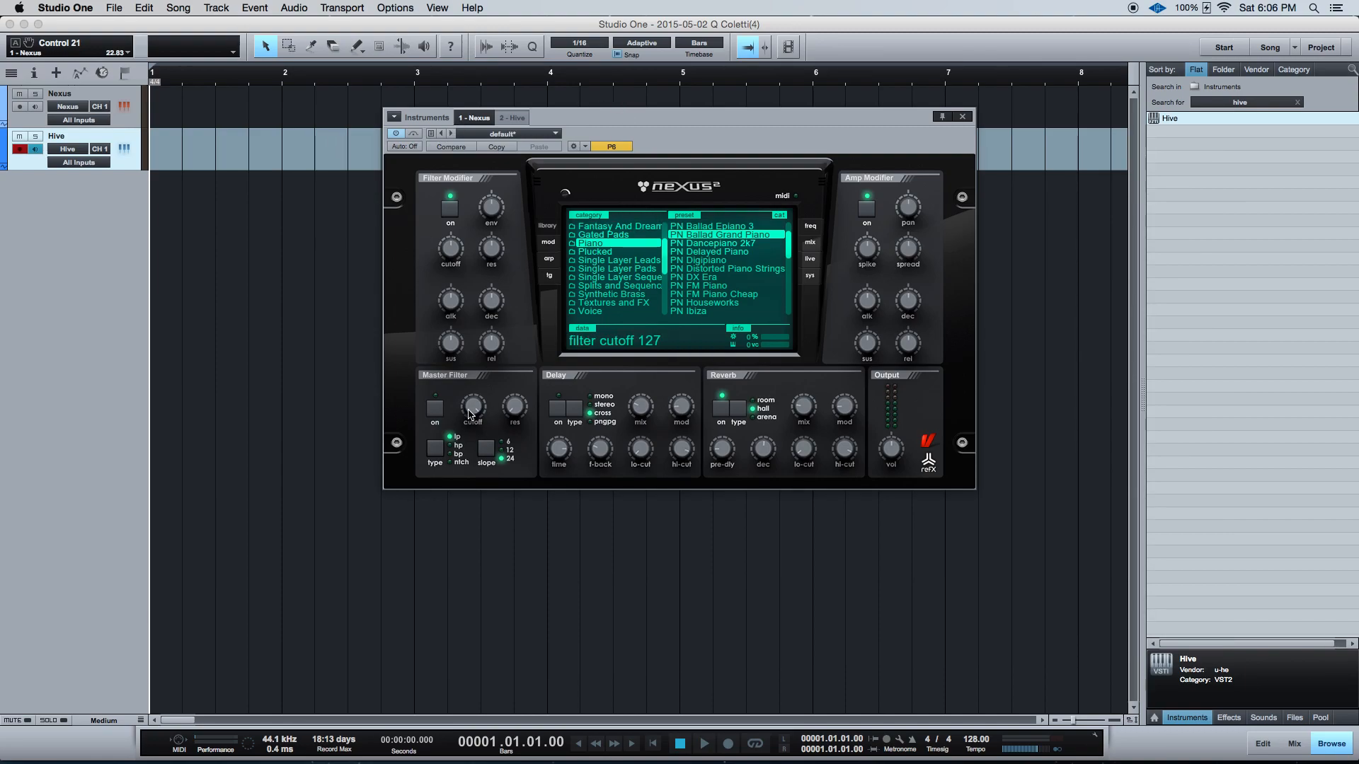
left_click(443, 411)
mouse_move(473, 407)
left_mouse_down()
mouse_move(476, 437)
mouse_move(461, 429)
mouse_move(474, 407)
left_mouse_up()
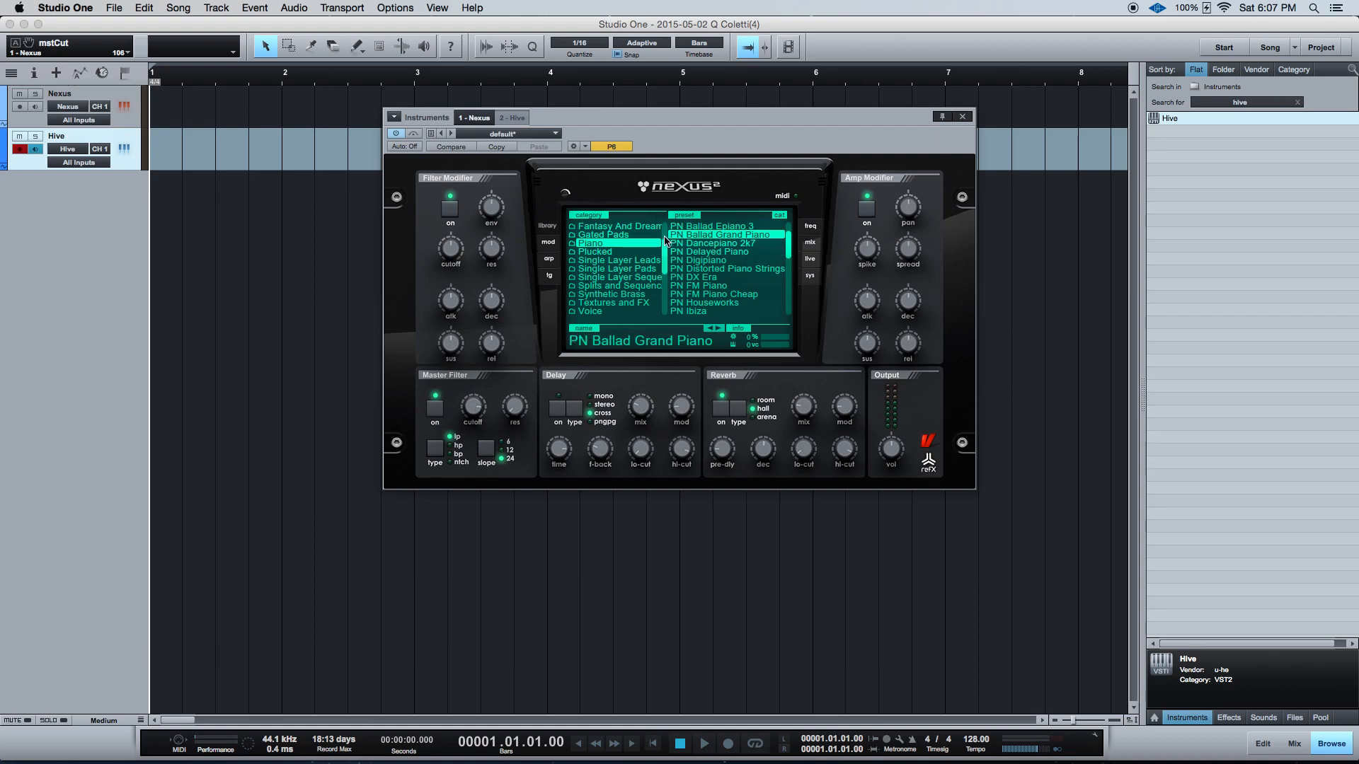
Step: Toggle the instrument editor repeatedly to view Nexus and Hive, and leave it closed
key("F11")
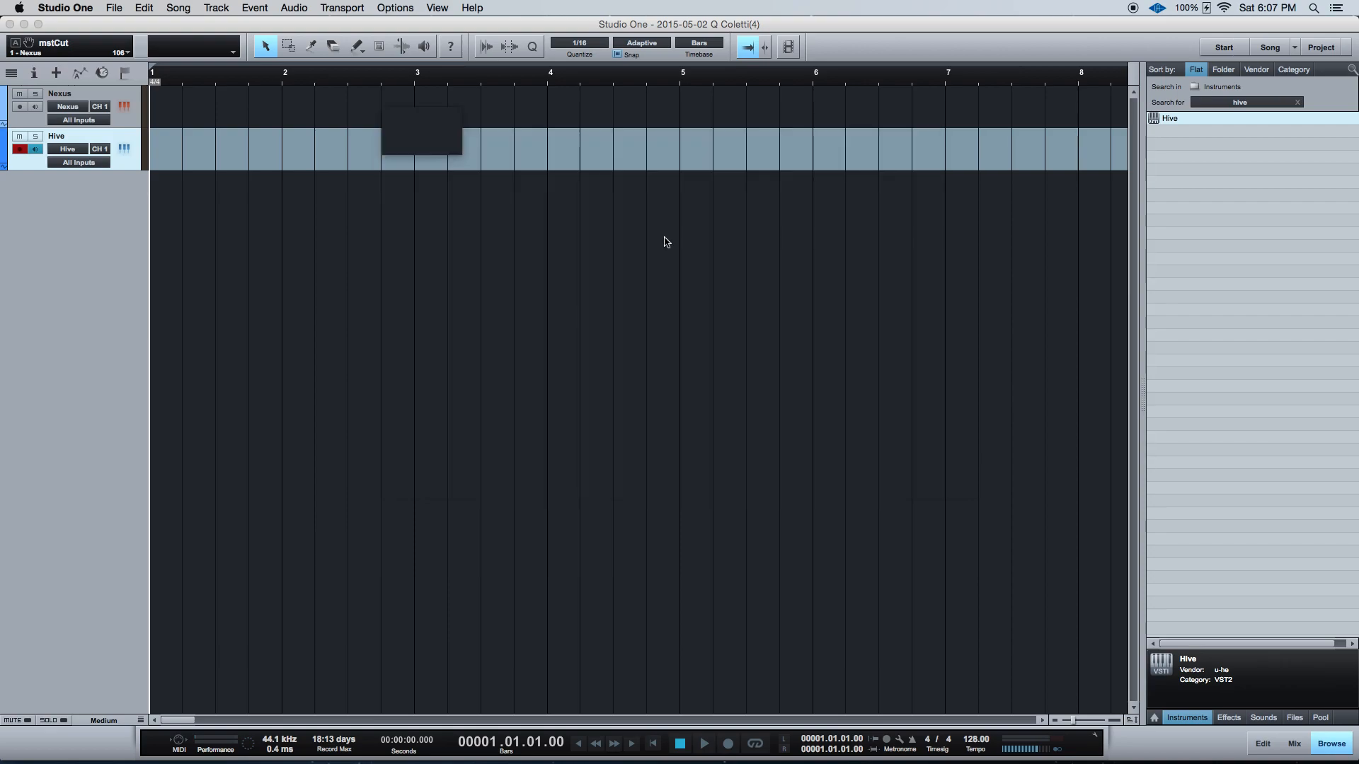
key("F11")
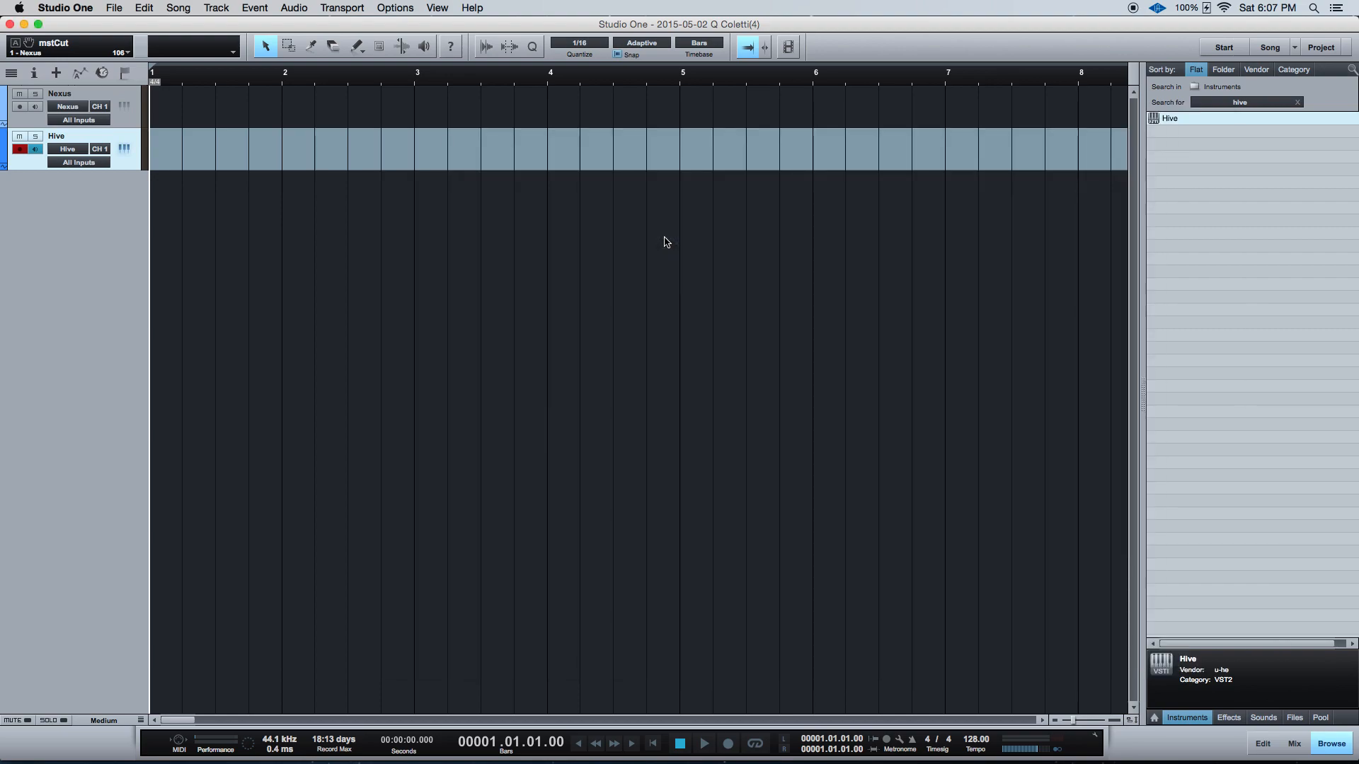
key("F11")
key("F11")
key("F11")
key("F11")
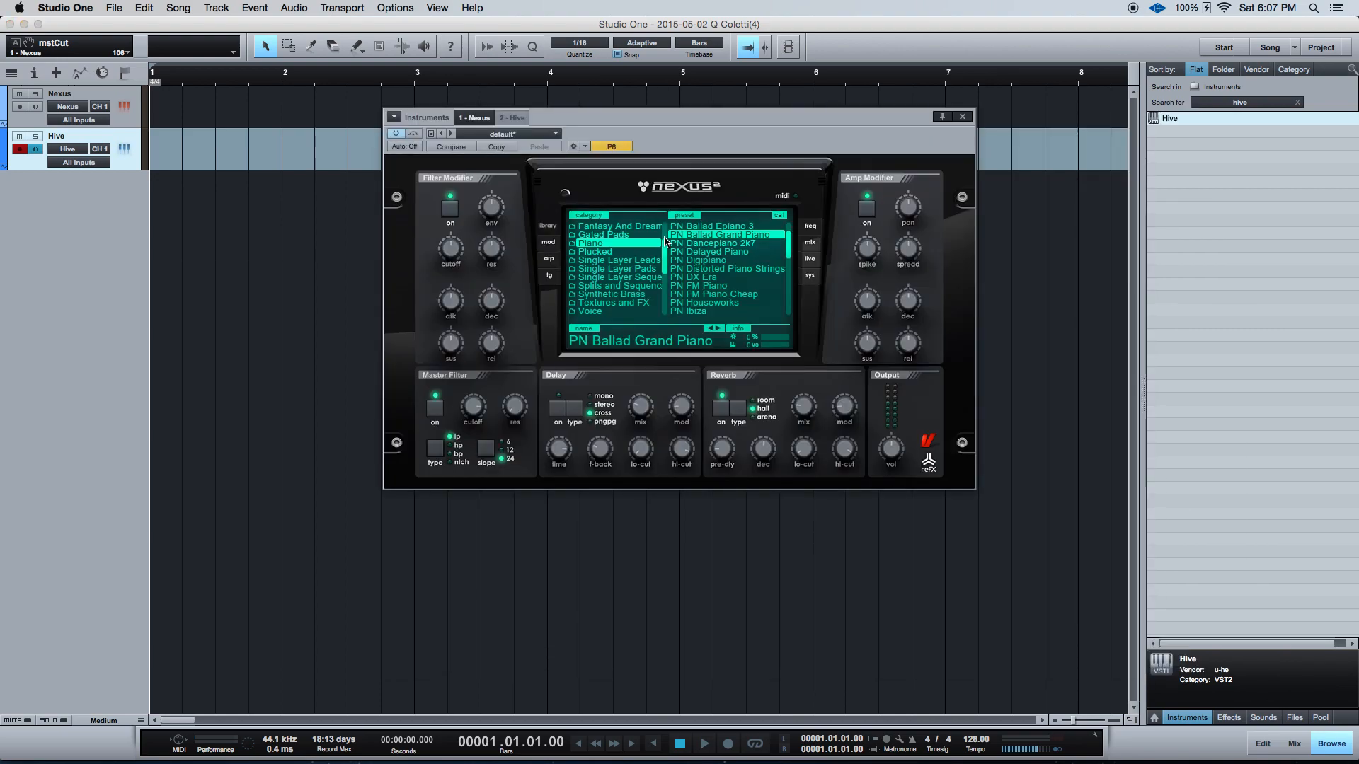
key("F11")
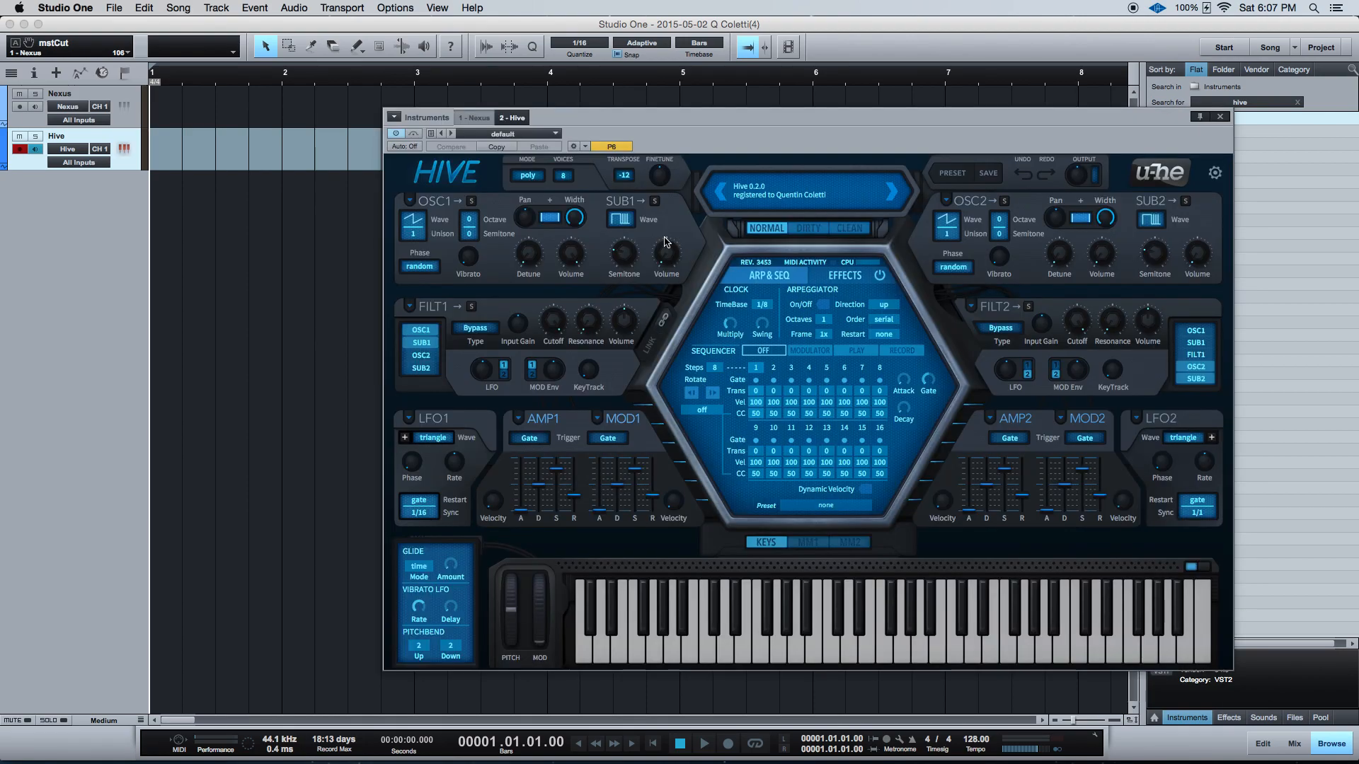
key("F11")
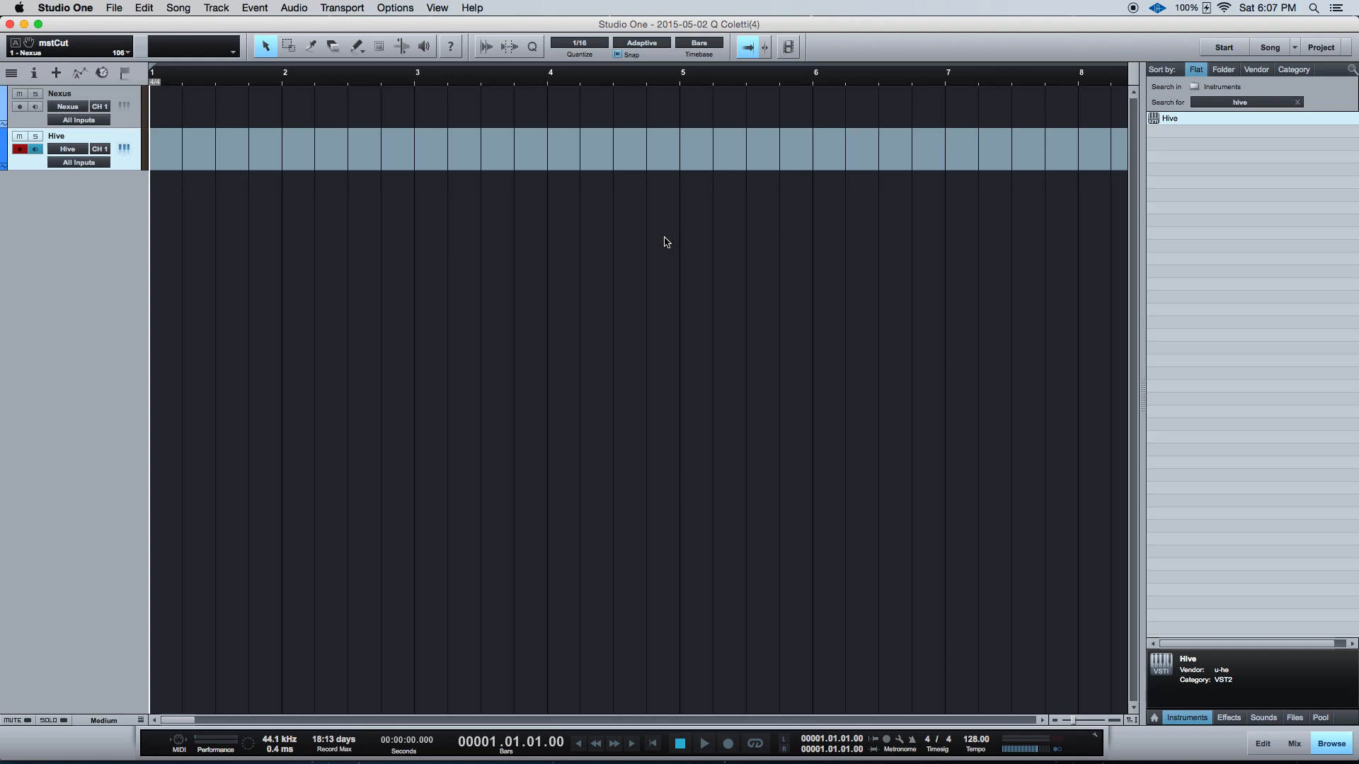
Step: Search the effects for "pro" and insert FabFilter Pro-Q 2 and Pro EQ on the Hive track
key("F6")
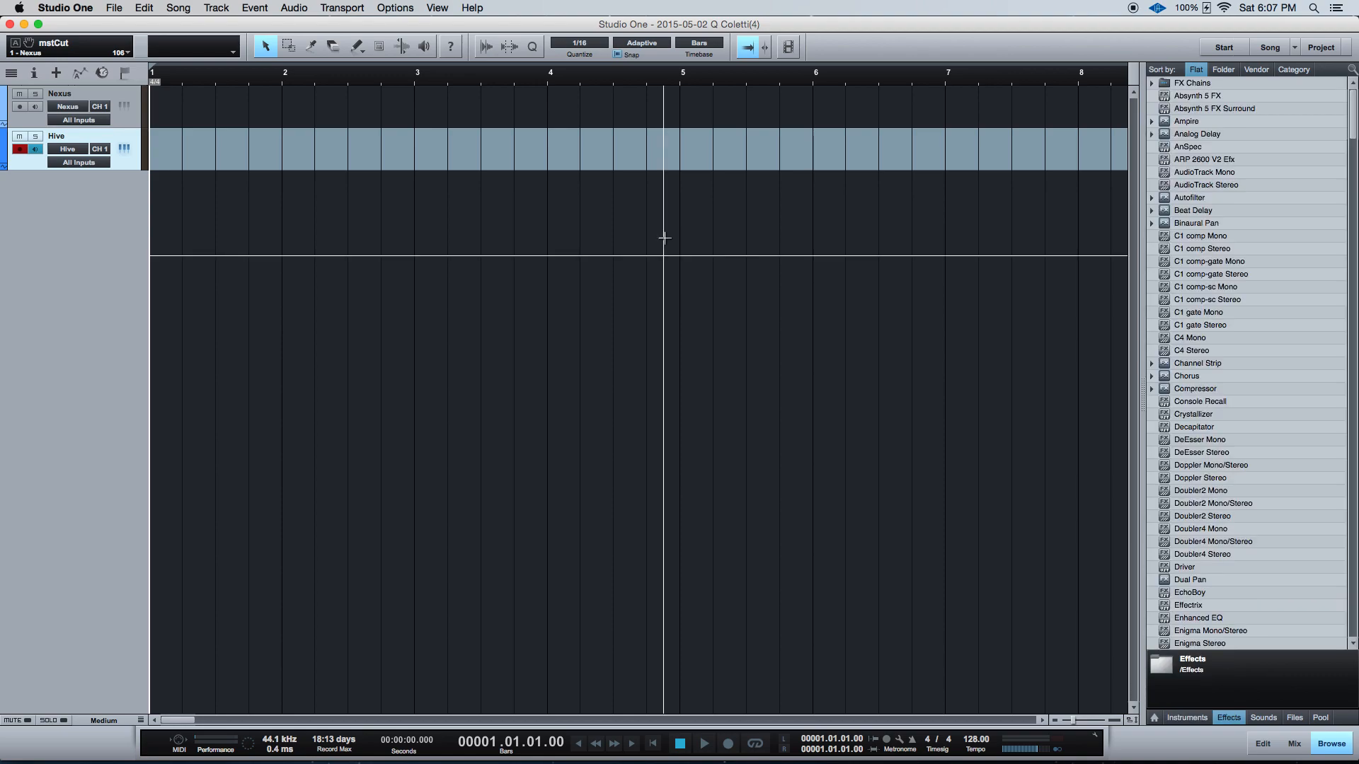
key("F5")
key("super+f")
type("pro q")
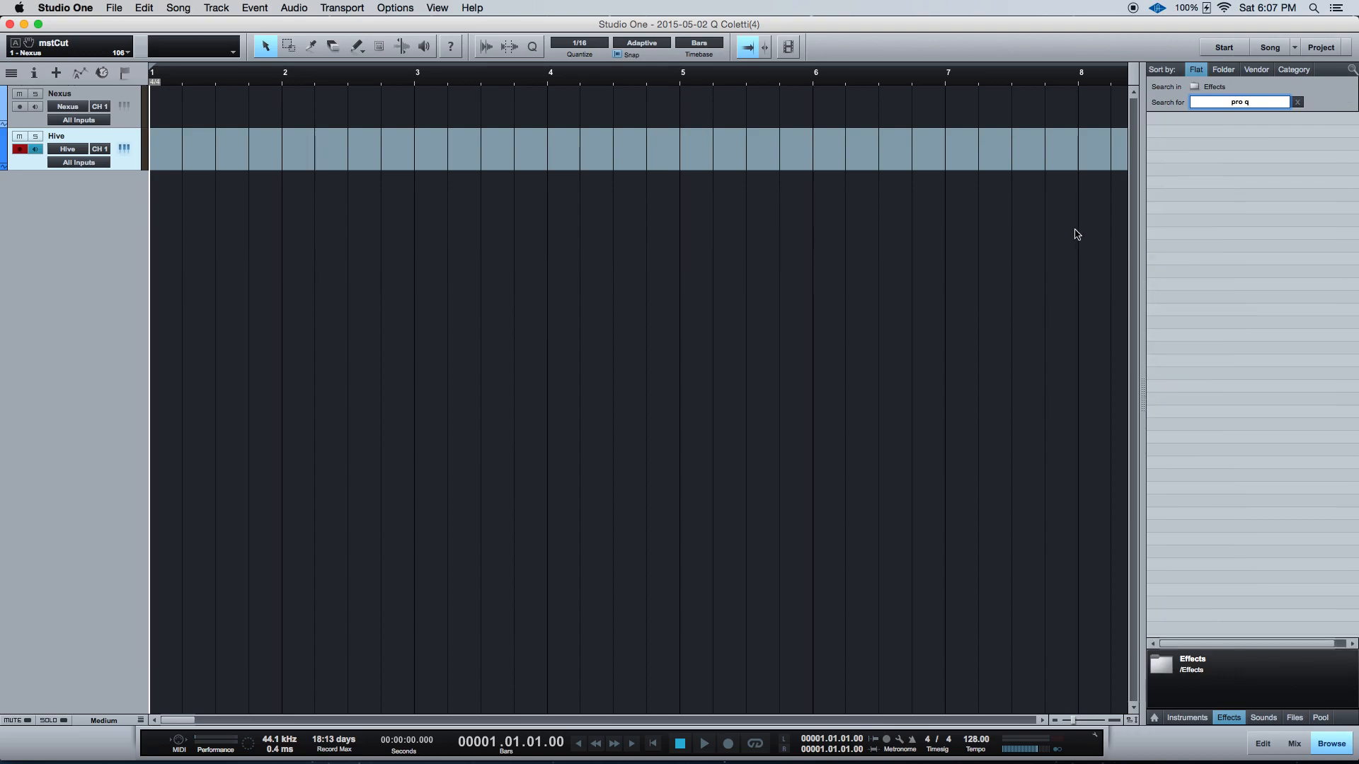
key("BackSpace")
key("BackSpace")
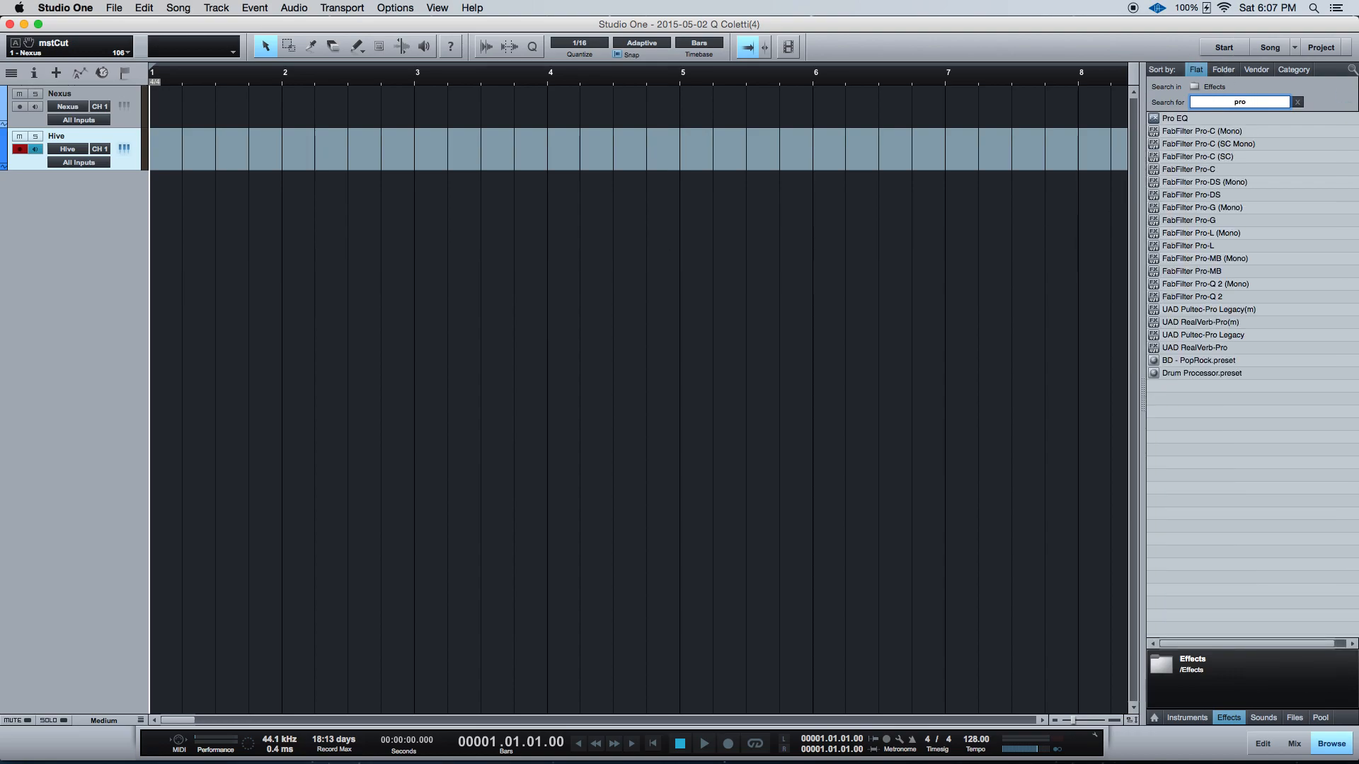
left_click_drag(1223, 298, 36, 153)
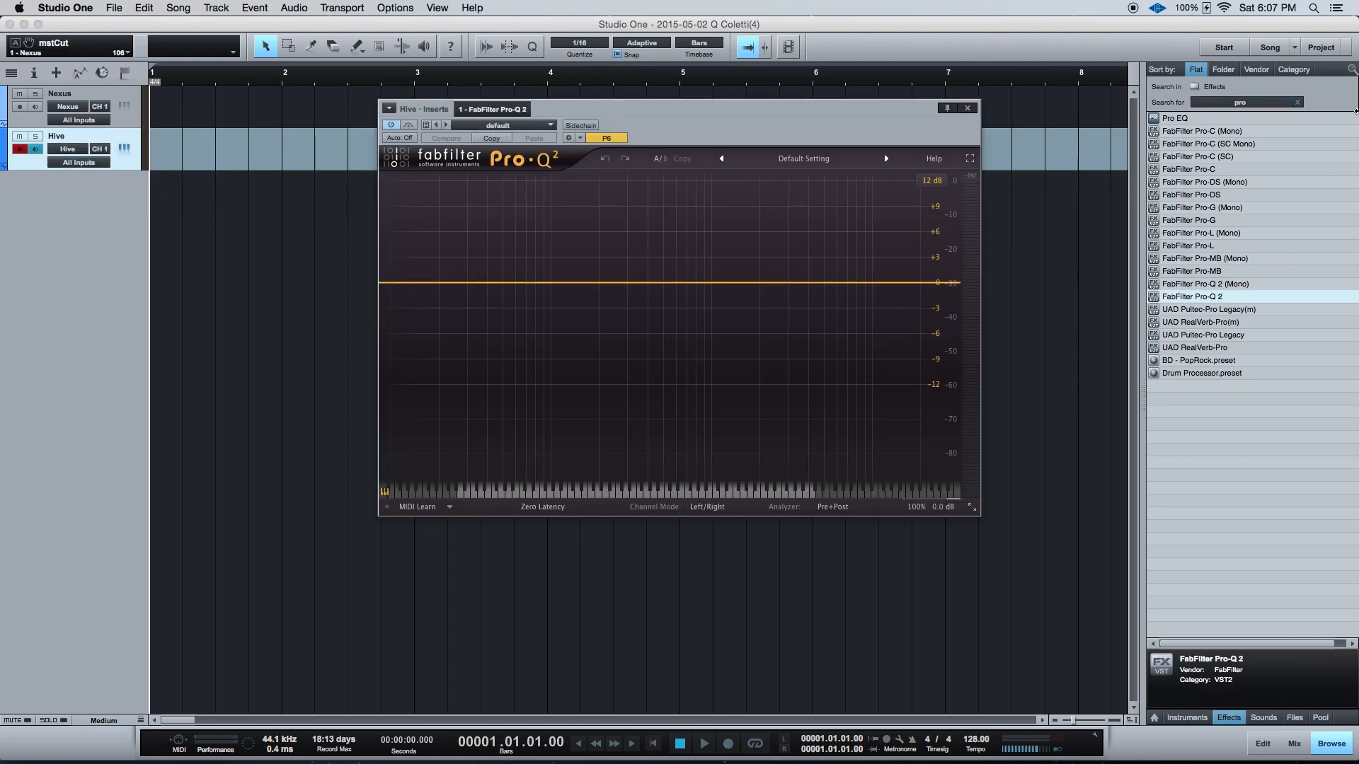
left_click_drag(1173, 118, 565, 116)
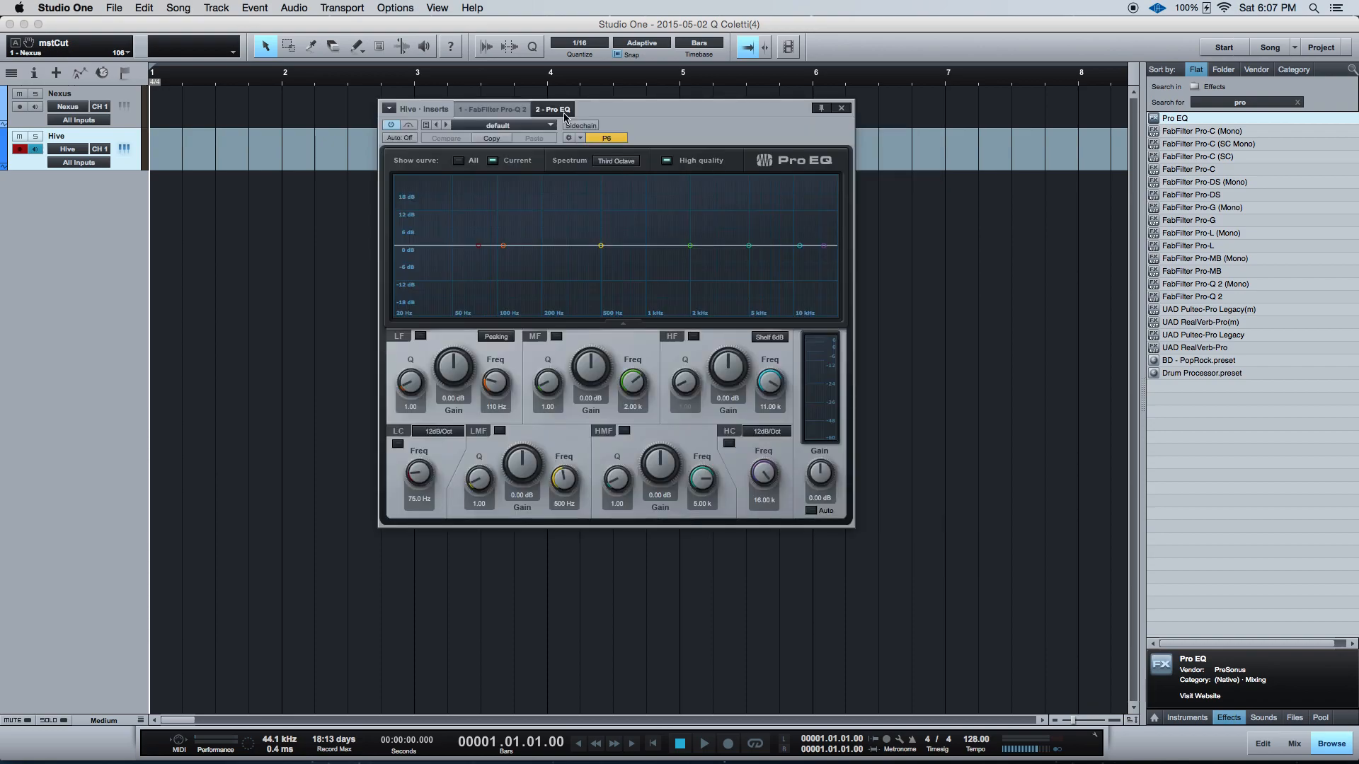
Step: Raise the Pro EQ low-mid band to 24 dB gain and lower the high-cut frequency to about 3.12 kHz
left_click_drag(601, 246, 620, 177)
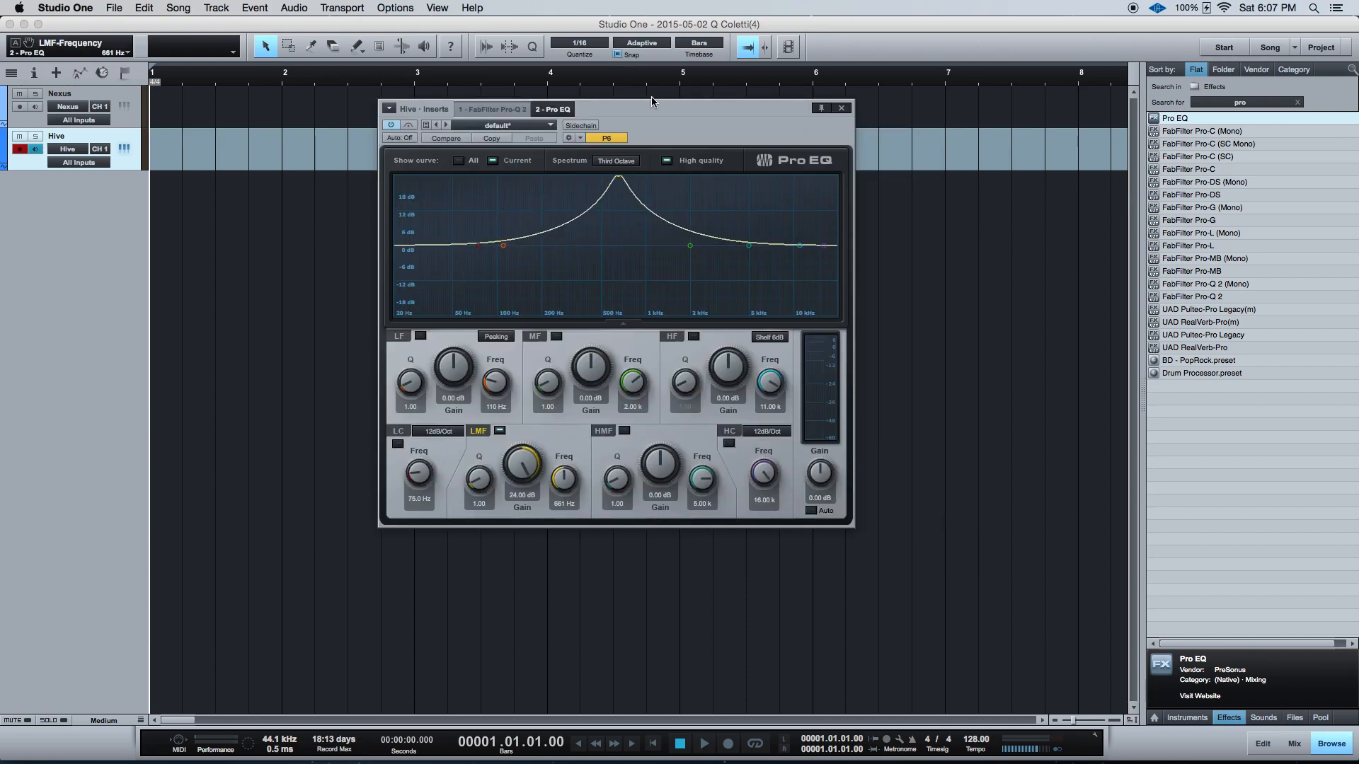
left_click_drag(823, 247, 720, 246)
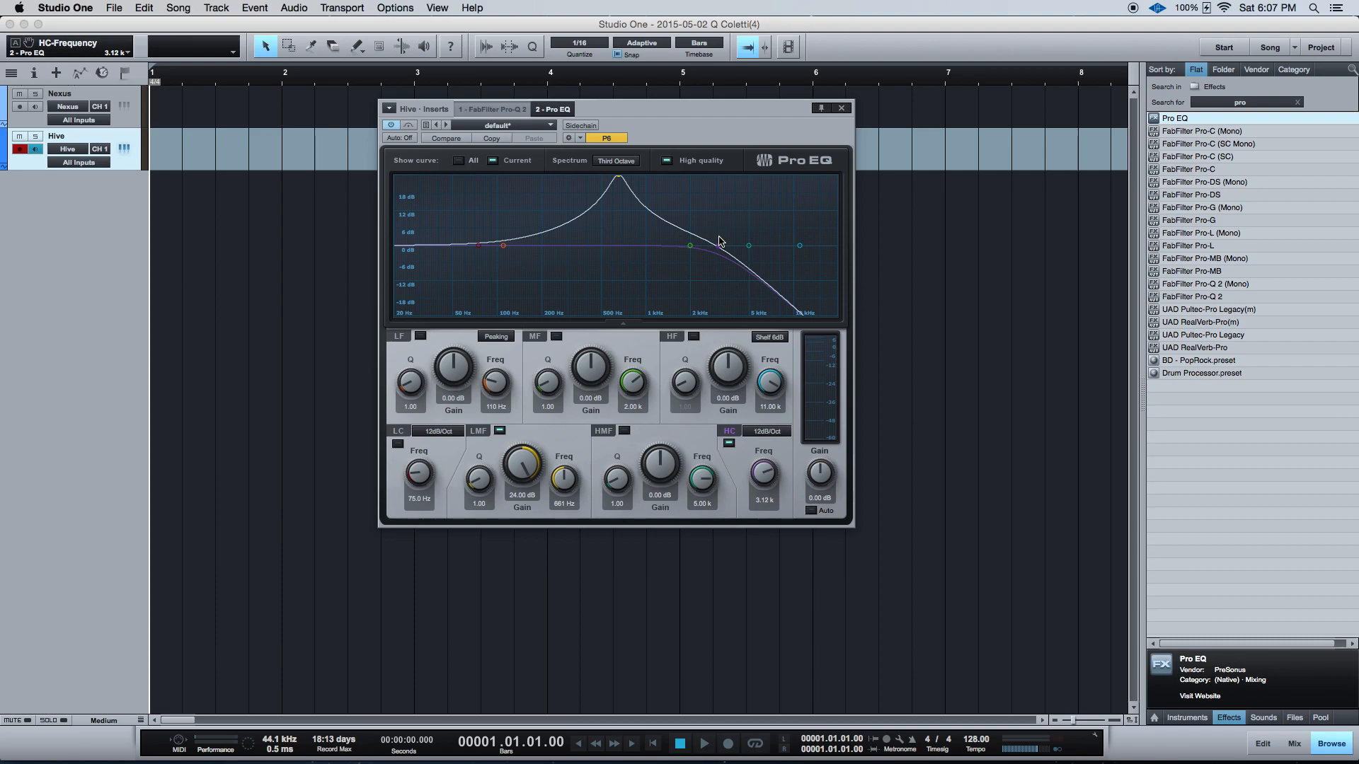
Step: Switch back and forth between Pro-Q 2 and Pro EQ in the Hive insert window, ending on Pro EQ
left_click(491, 109)
left_click(552, 108)
left_click(492, 109)
left_click(552, 109)
Step: Move the effect window clear and show the mixer with large channel strips
left_click_drag(634, 114, 742, 84)
key("F3")
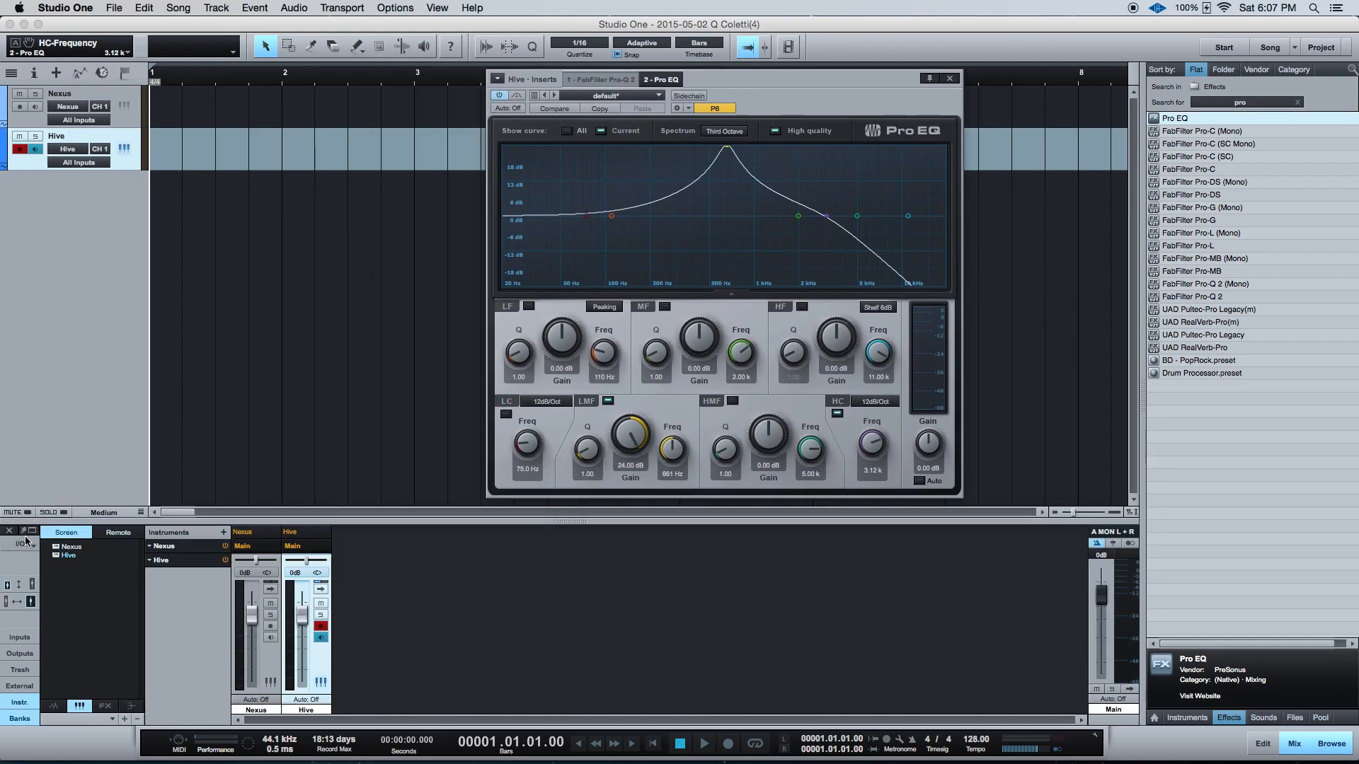
left_click(32, 585)
Step: Reposition the Pro EQ window and insert FabFilter Pro-C after Pro EQ on the Hive channel
left_click_drag(809, 92, 838, 121)
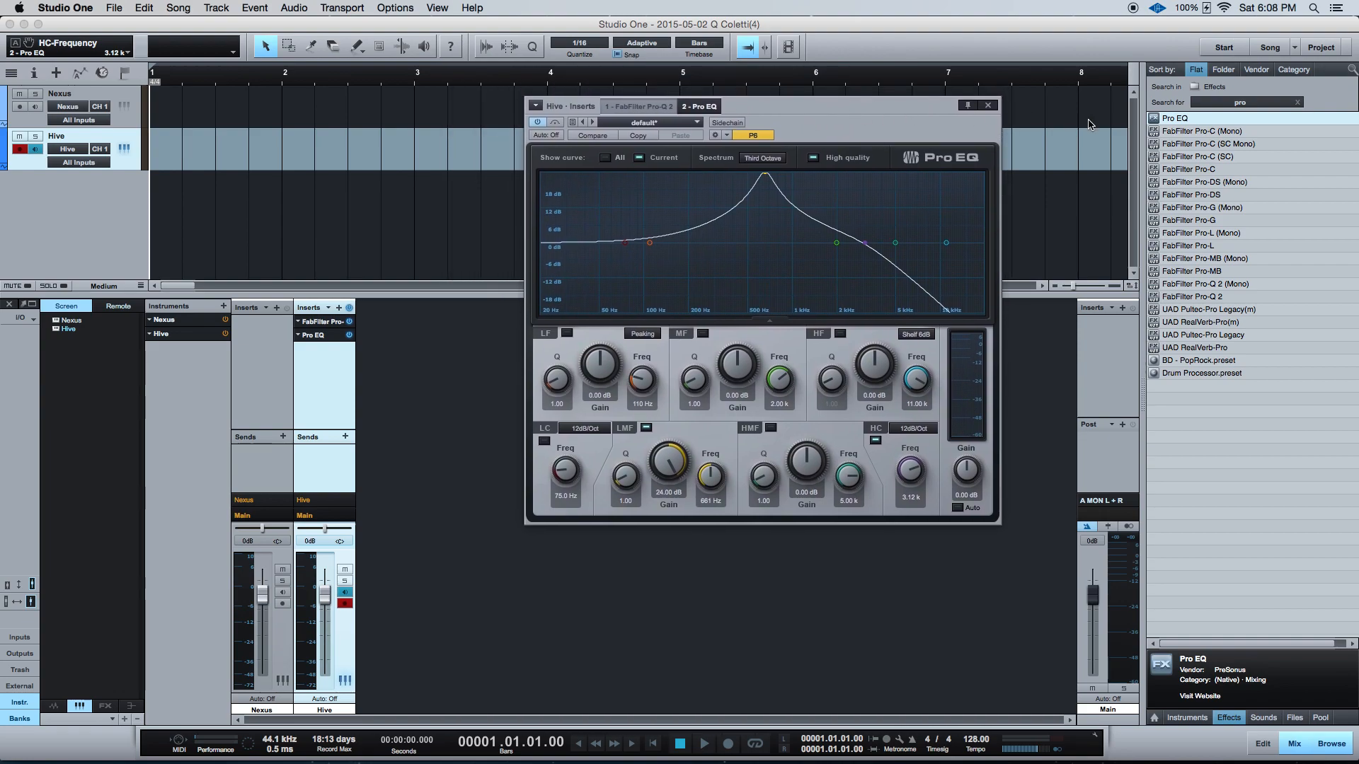
left_click_drag(1228, 170, 736, 110)
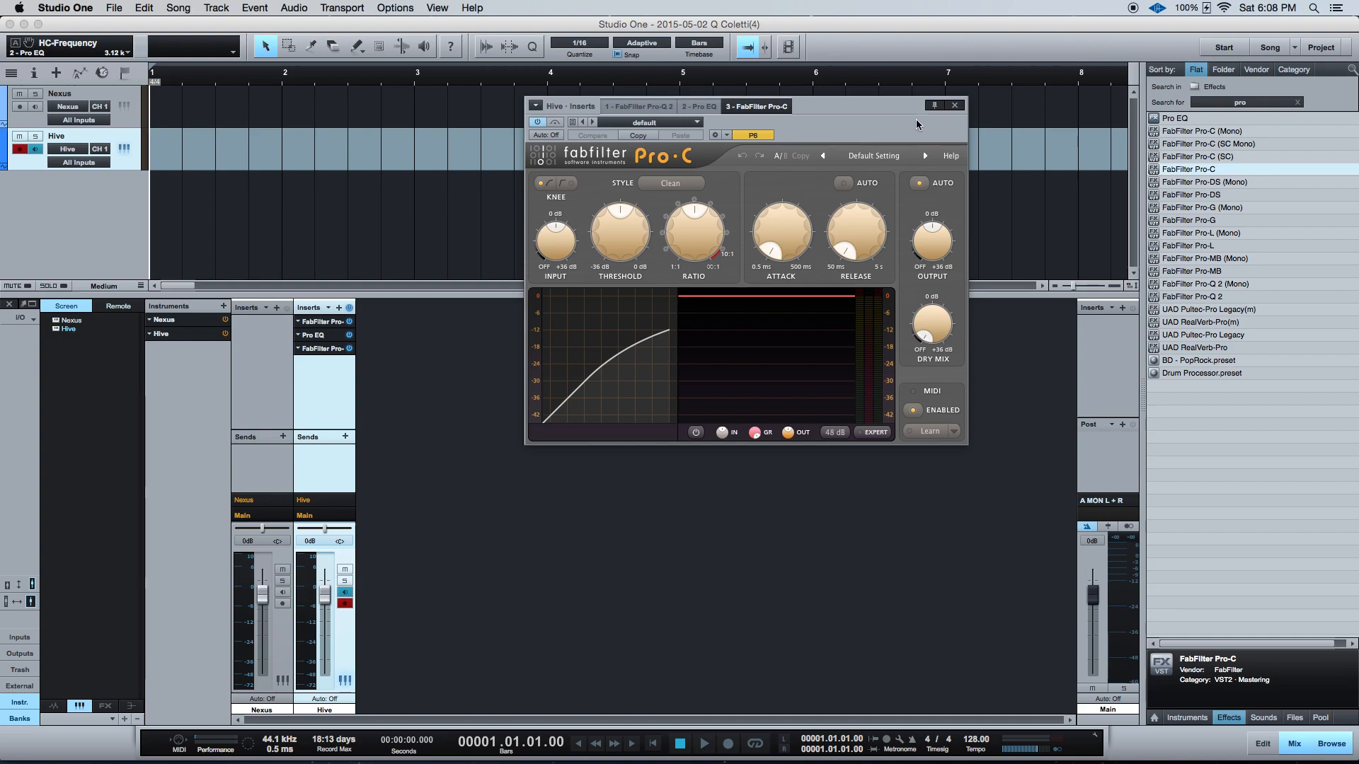
Step: Pin the Pro-C window, open the Hive channel's FabFilter Pro-Q 2 in a separate window and place the two side by side
left_click(934, 106)
right_click(325, 323)
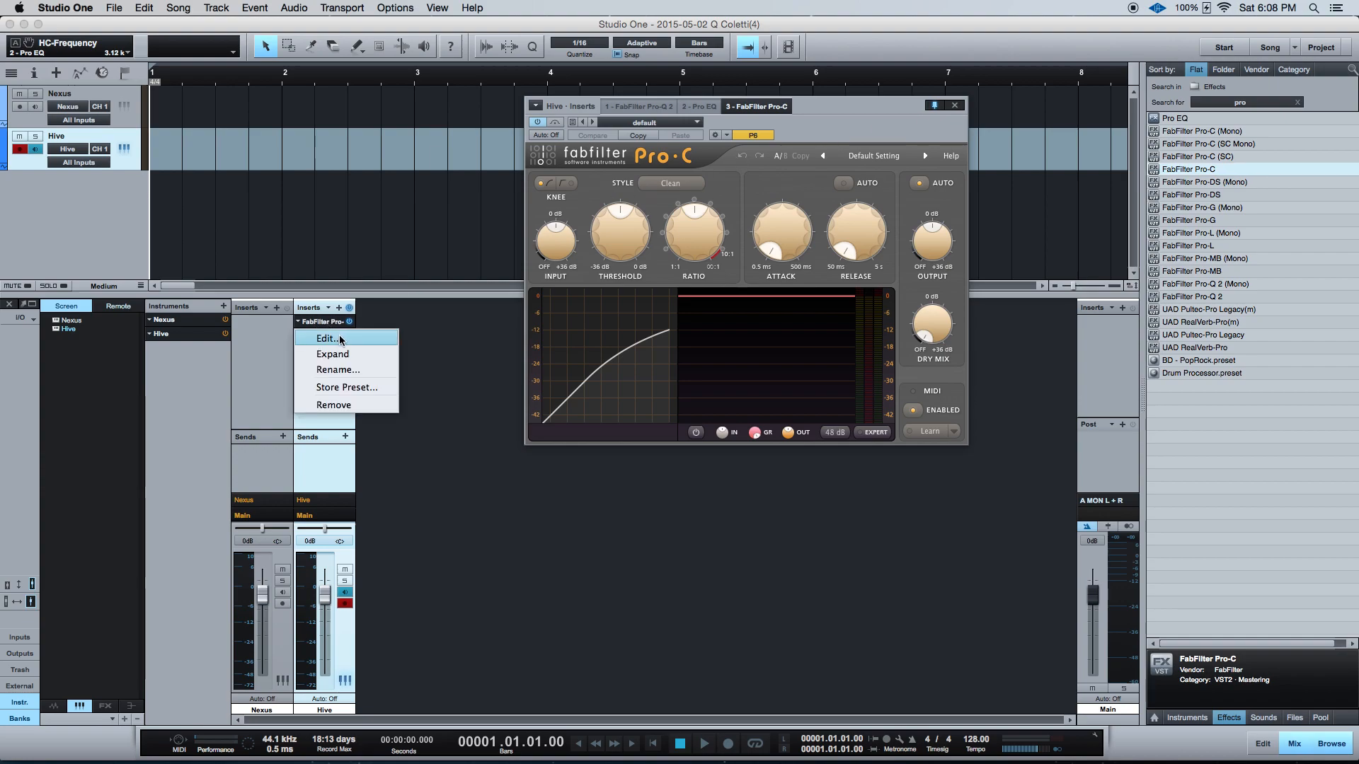
left_click(338, 336)
left_click_drag(713, 109, 462, 197)
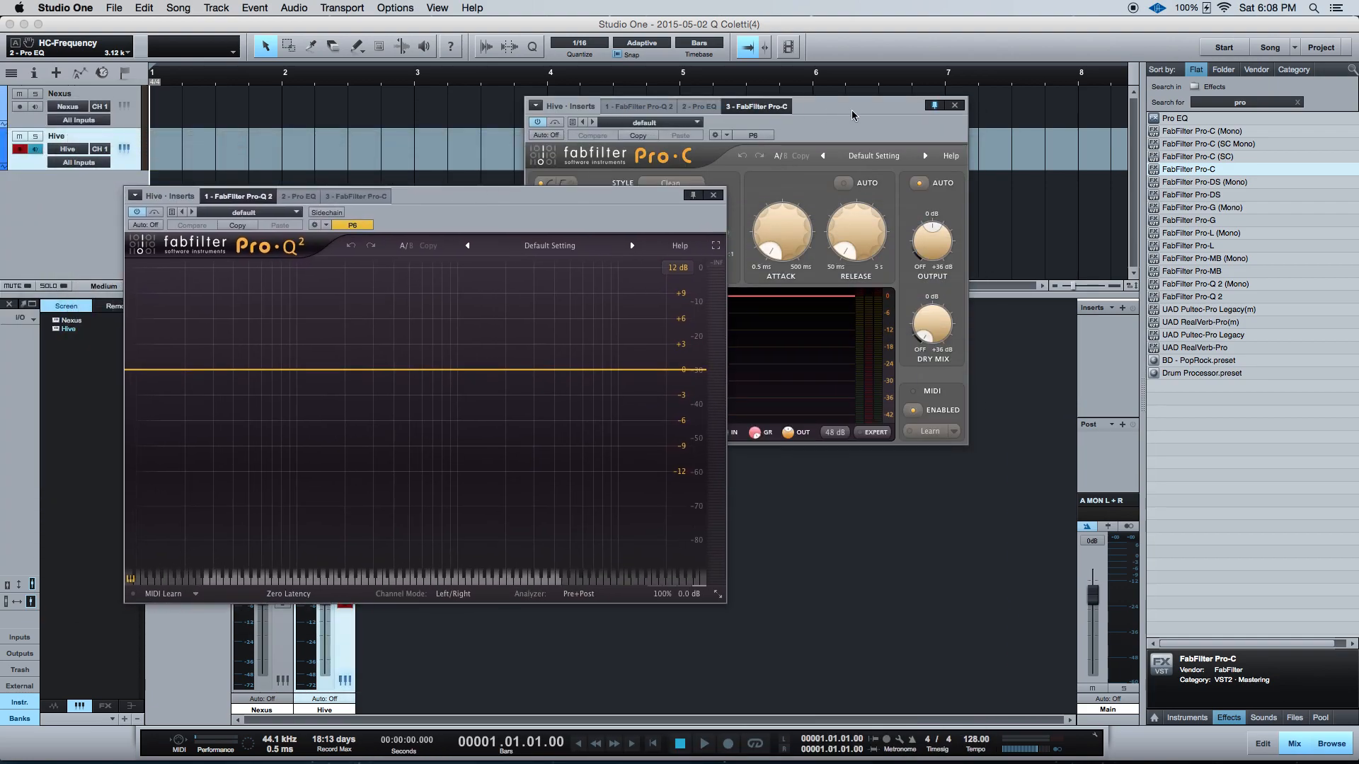
left_click_drag(754, 104, 951, 178)
mouse_move(1068, 207)
left_mouse_down()
mouse_move(1086, 230)
mouse_move(1062, 205)
mouse_move(1049, 211)
left_mouse_up()
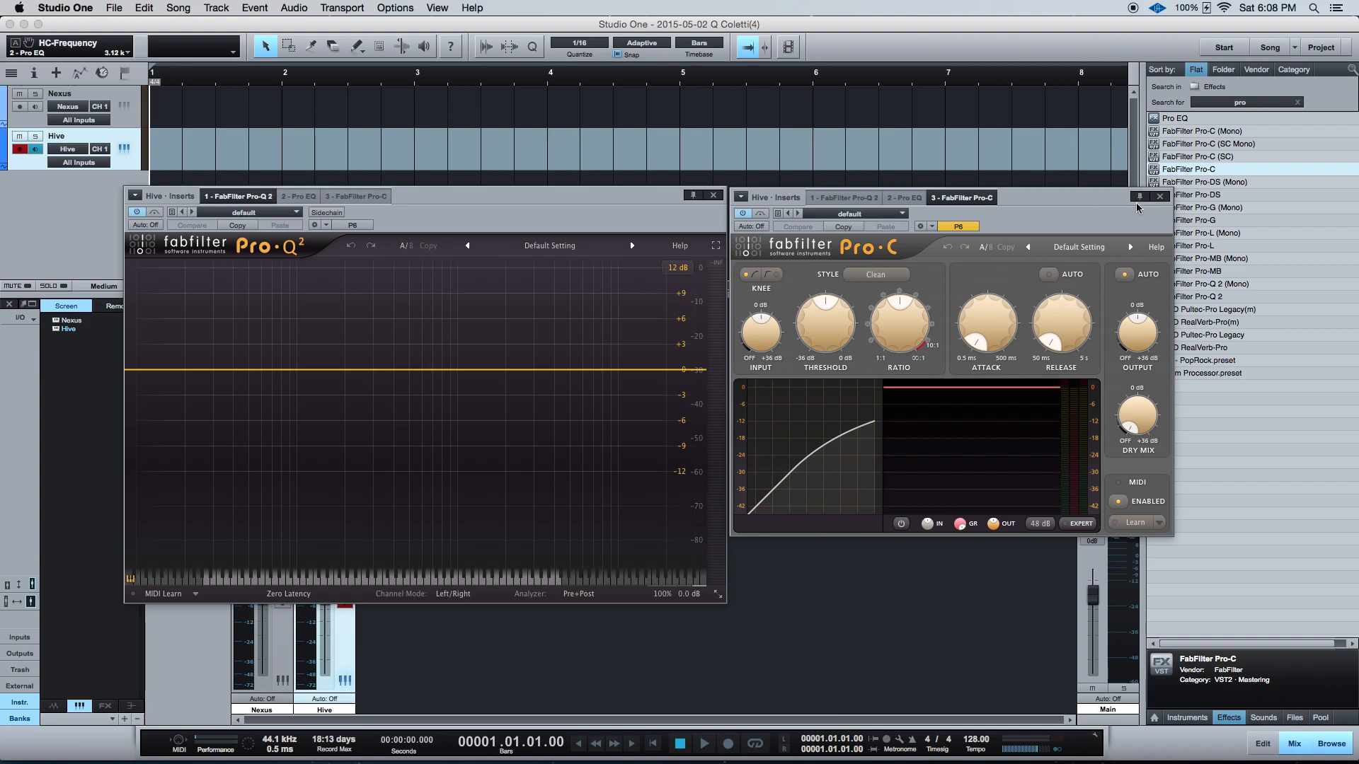
Step: Toggle the Hive channel's effect editor repeatedly to hide and show its insert window
key("F11")
key("F11")
key("F11")
key("F11")
key("F11")
key("F11")
Step: Cycle repeatedly through Pro-Q 2, Pro EQ and Pro-C in the Hive insert window, and leave the window closed
left_click(274, 198)
left_click(300, 199)
left_click(342, 200)
left_click(238, 199)
left_click(300, 198)
left_click(356, 197)
left_click(300, 197)
left_click(238, 198)
left_click(299, 197)
left_click(356, 197)
left_click(261, 199)
left_click(300, 197)
left_click(349, 199)
left_click(299, 197)
left_click(238, 198)
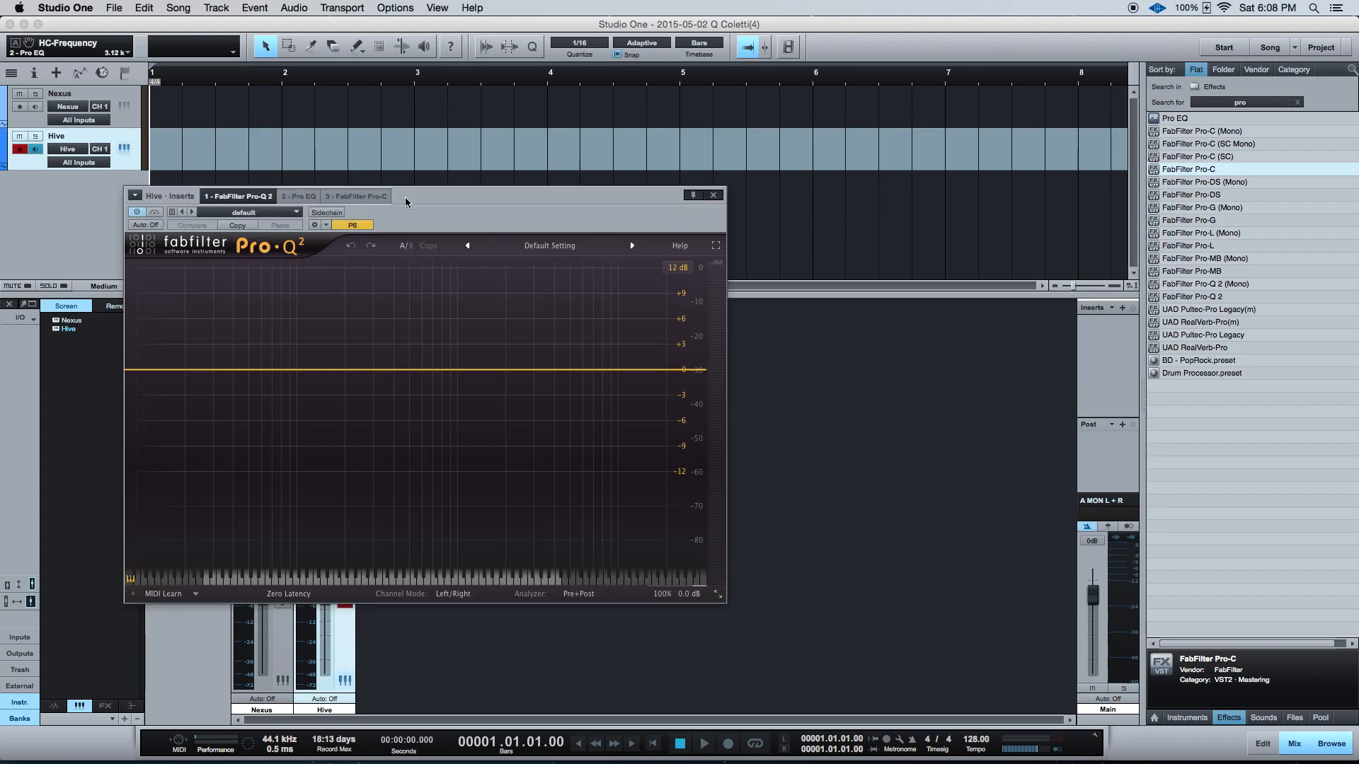
left_click_drag(404, 202, 774, 158)
left_click(775, 172)
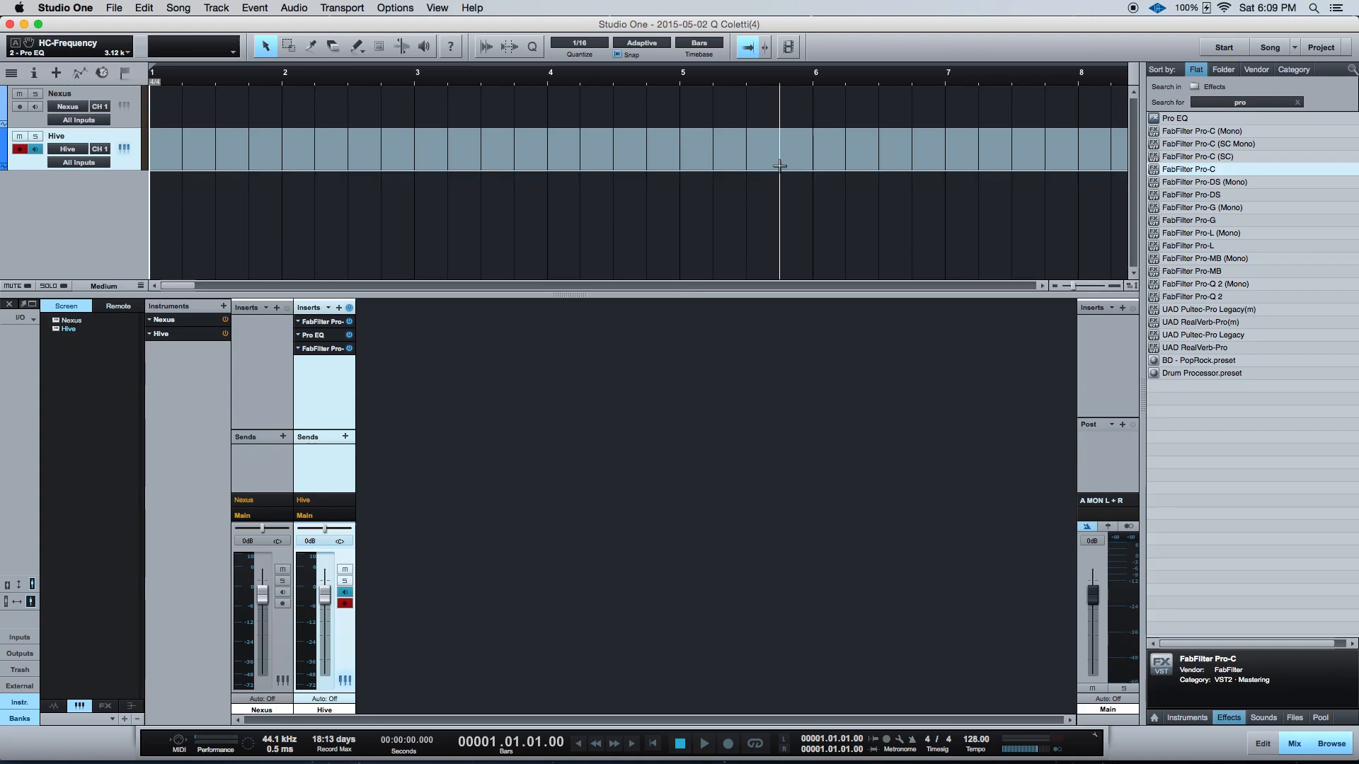
Step: Toggle the instrument editor repeatedly and switch from Hive to Nexus, leaving the Nexus editor open
key("shift+F11")
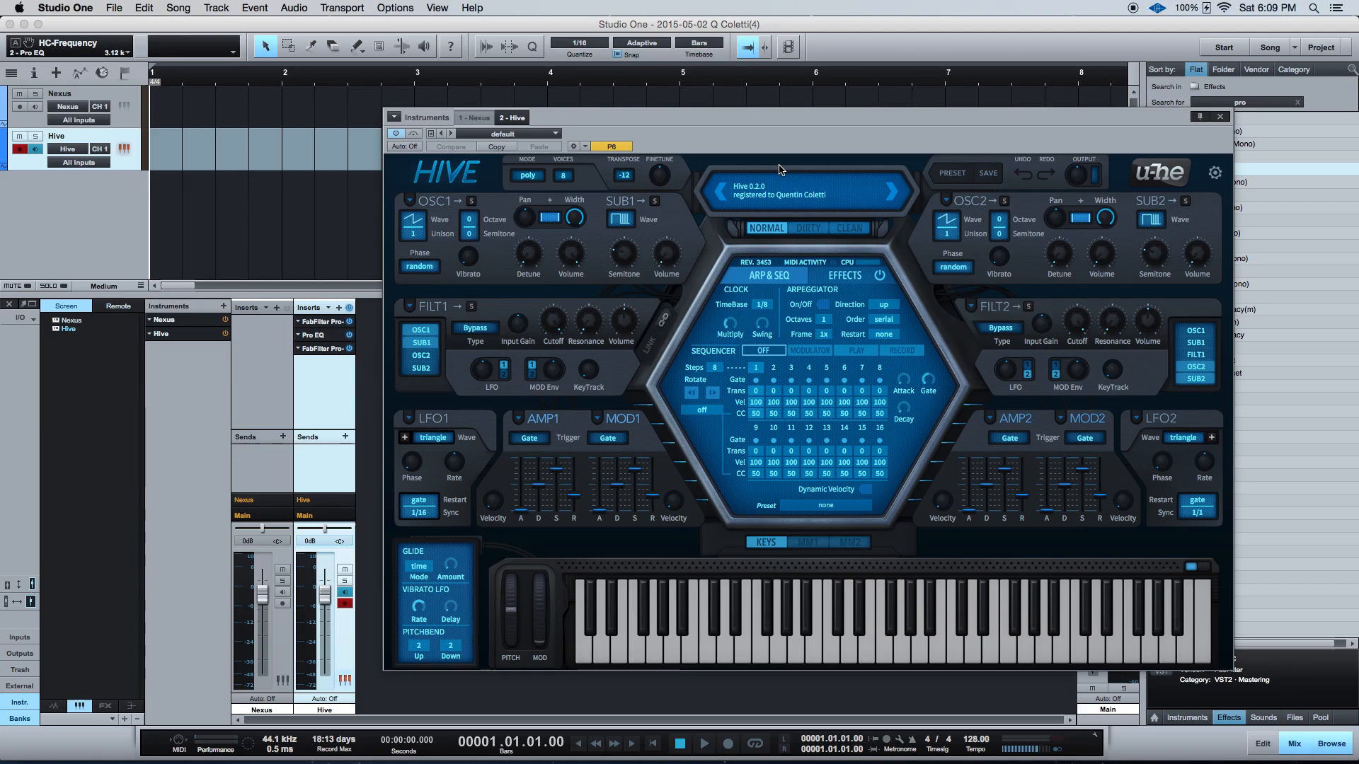
key("shift+F11")
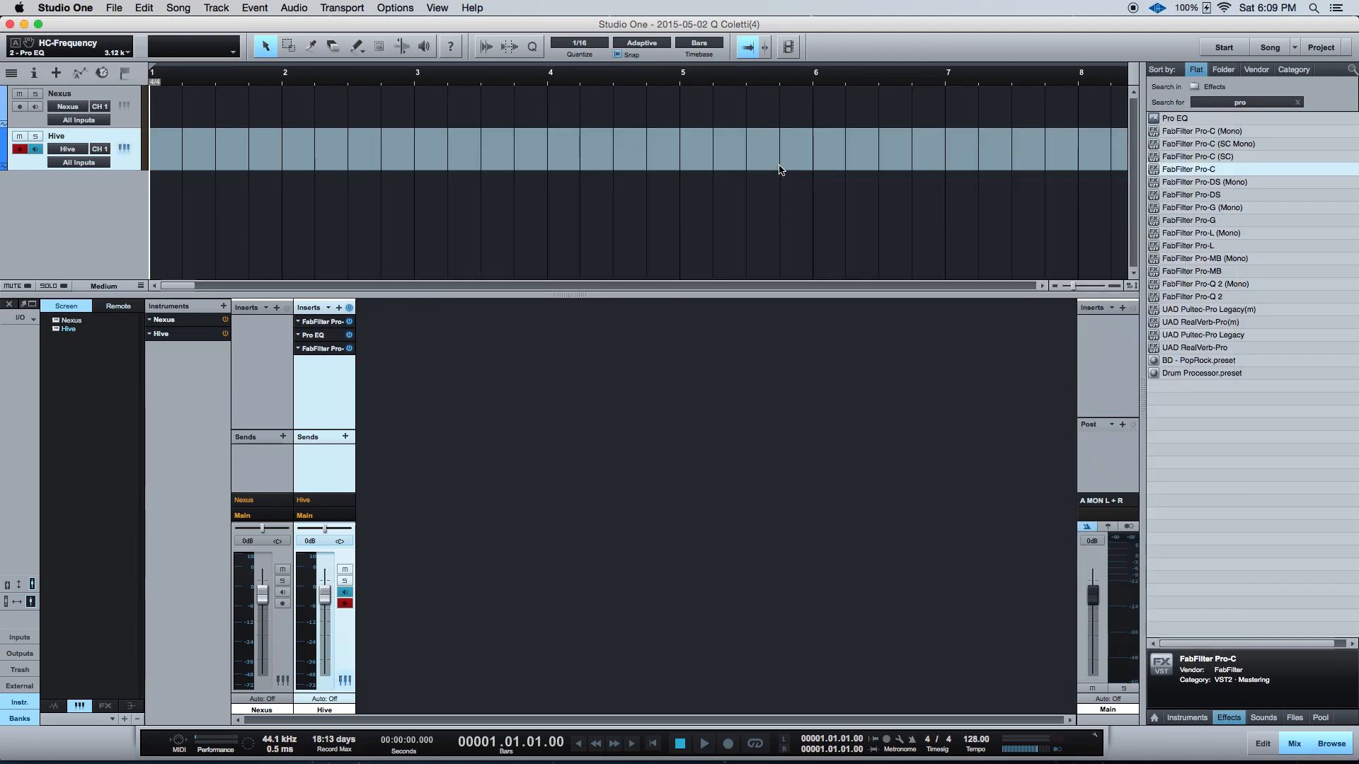
key("shift+F11")
key("super+Page_Up")
key("shift+F11")
key("shift+F11")
key("super+Page_Up")
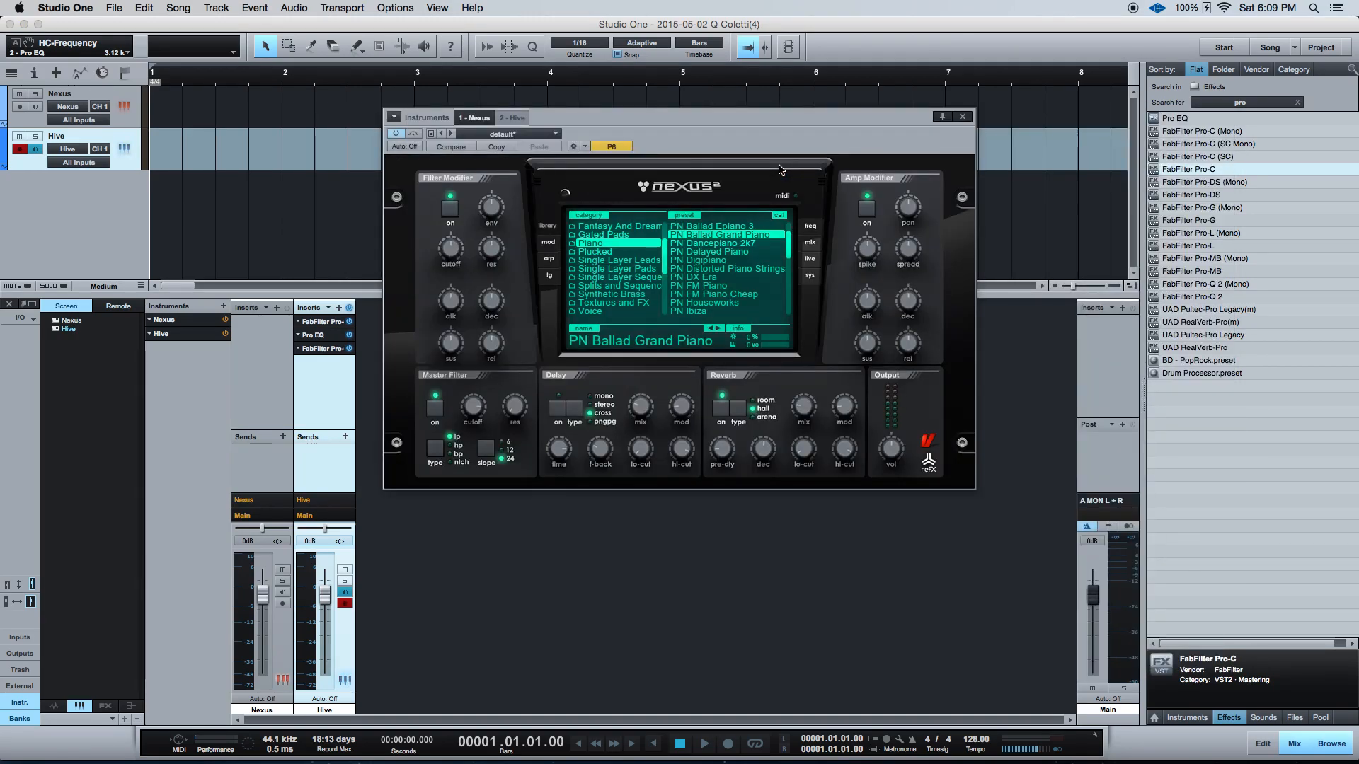